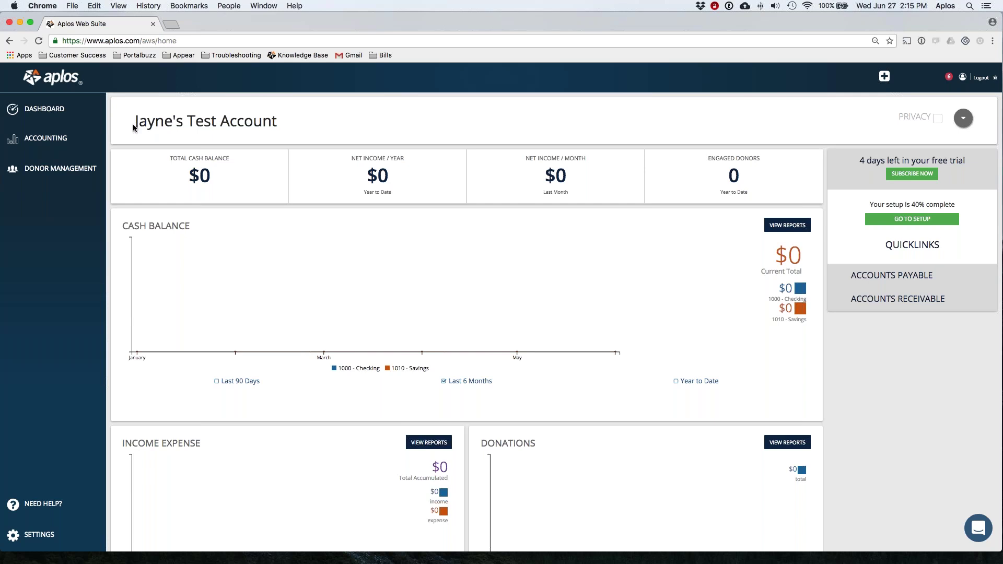
- Open the journal entry import page from the accounting transactions in Aplos
{"action": "left_click", "coordinate": [64, 140]}
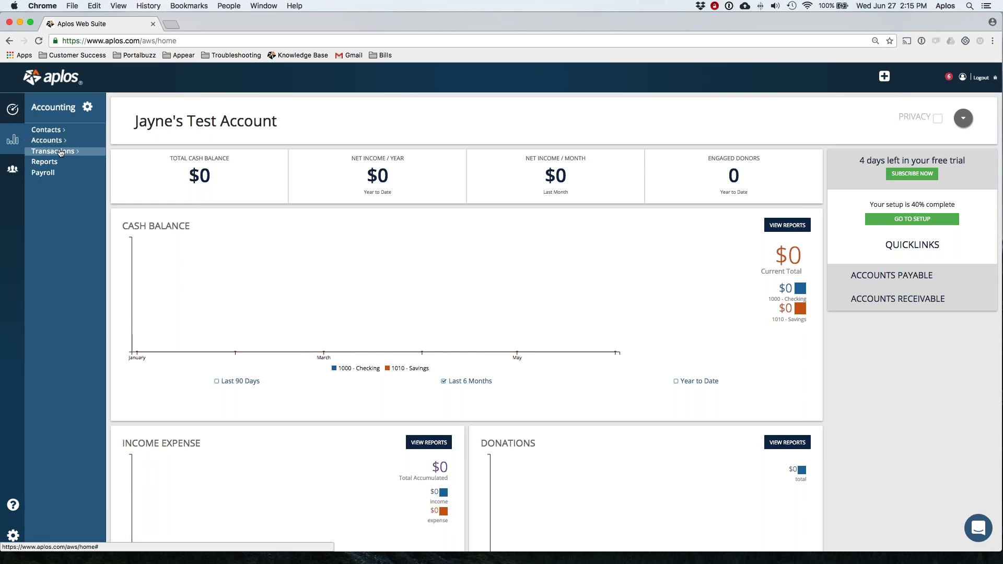
{"action": "left_click", "coordinate": [59, 152]}
{"action": "left_click", "coordinate": [58, 168]}
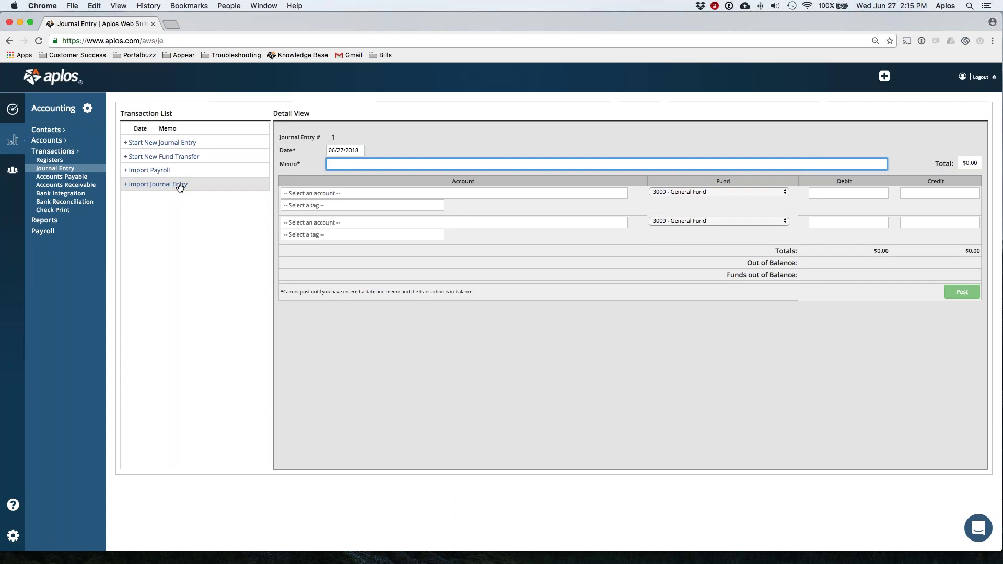
{"action": "left_click", "coordinate": [179, 185]}
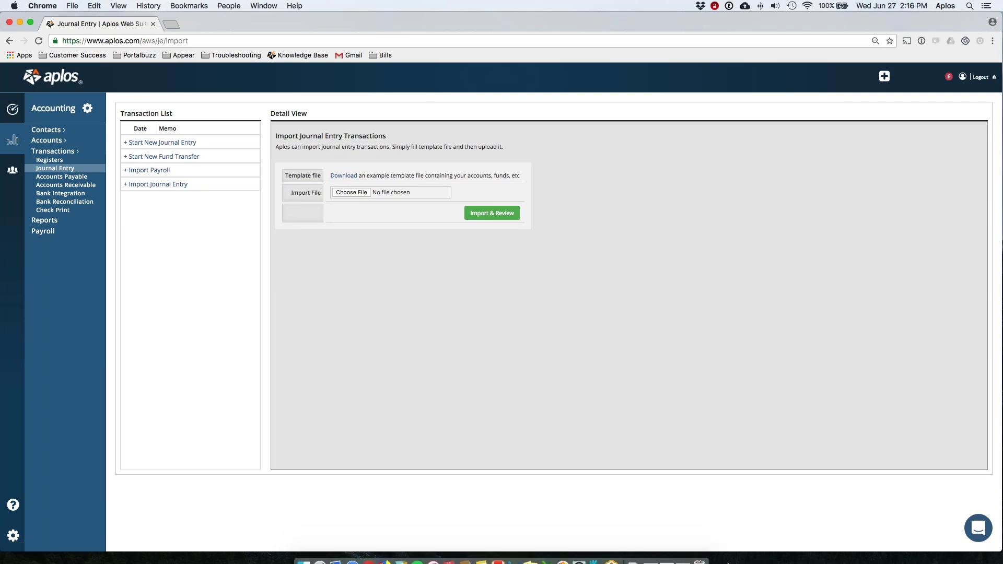
- Switch to the je-import-template.xlsx workbook in Excel and review its fundraiser tags, custom tags, funds and accounts sheets, returning to Imports
{"action": "mouse_move", "coordinate": [667, 556]}
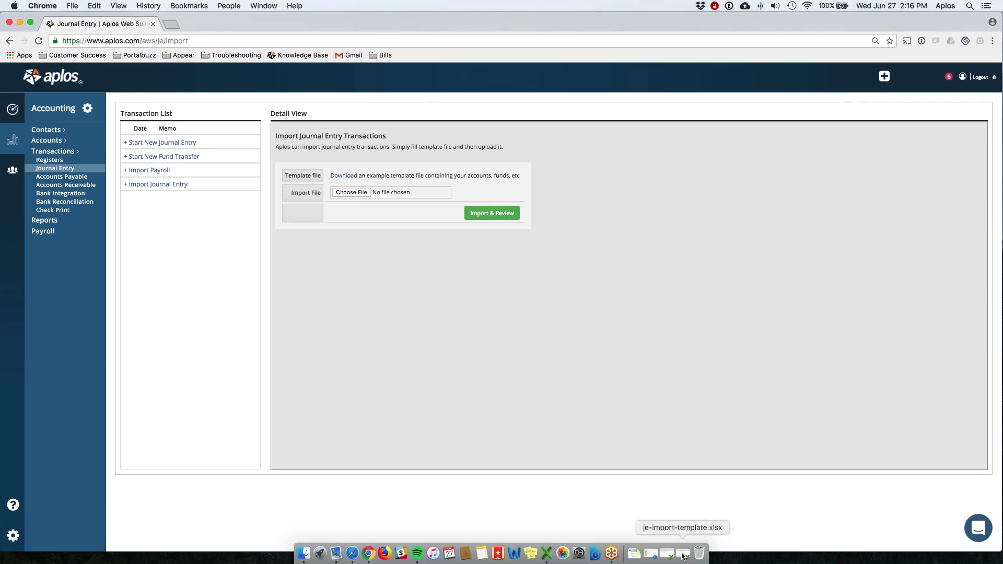
{"action": "left_click", "coordinate": [683, 554]}
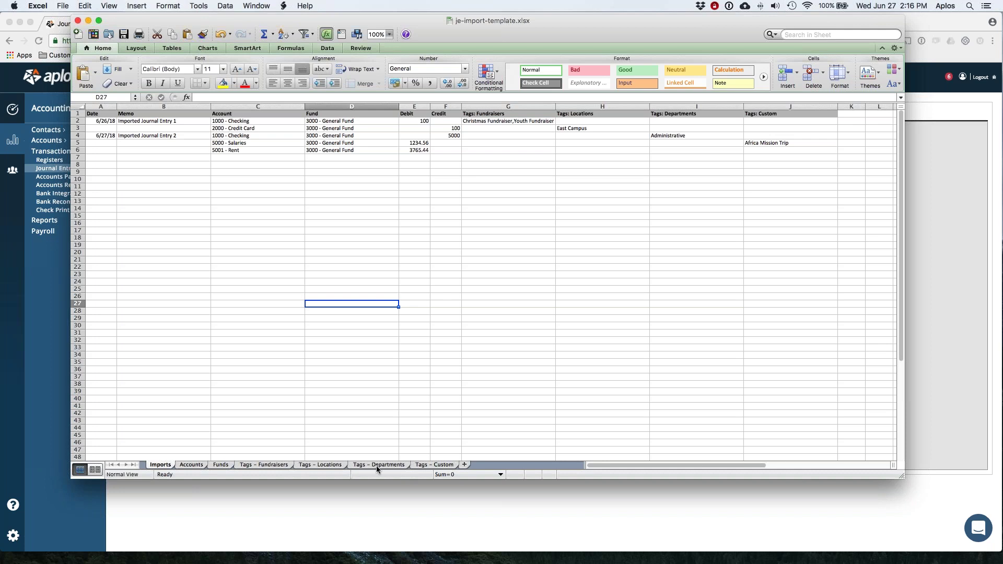
{"action": "left_click", "coordinate": [264, 465]}
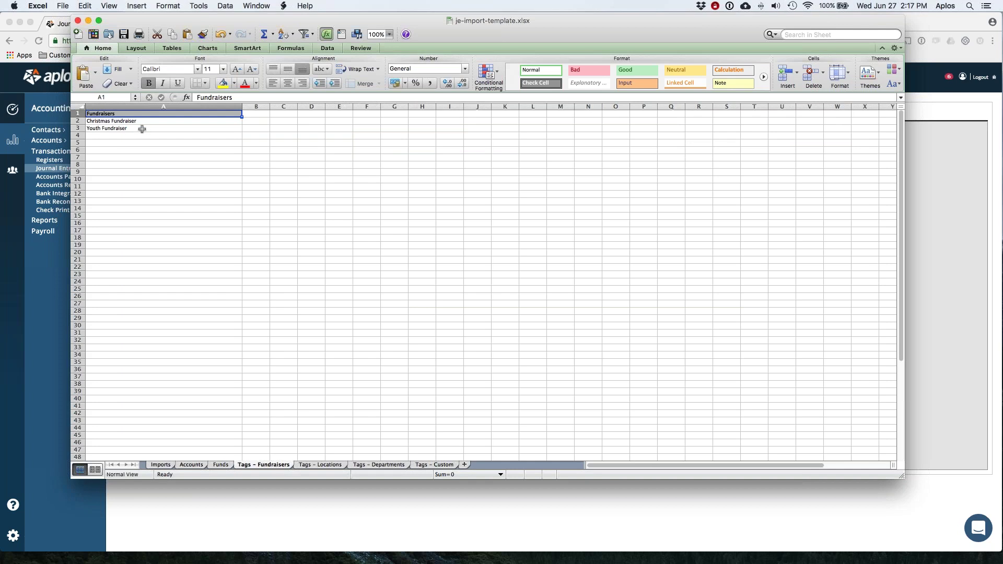
{"action": "left_click", "coordinate": [443, 464]}
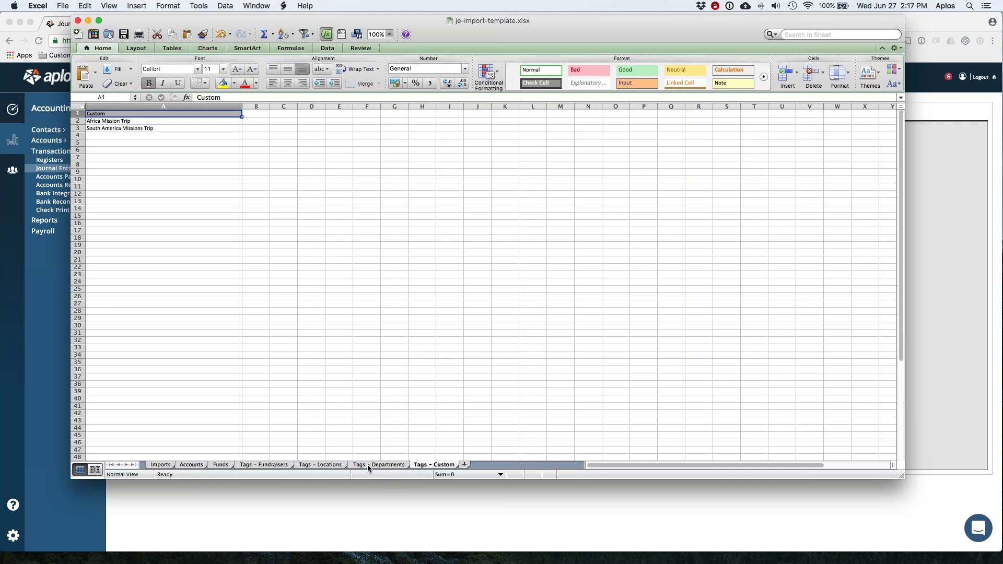
{"action": "left_click", "coordinate": [221, 465]}
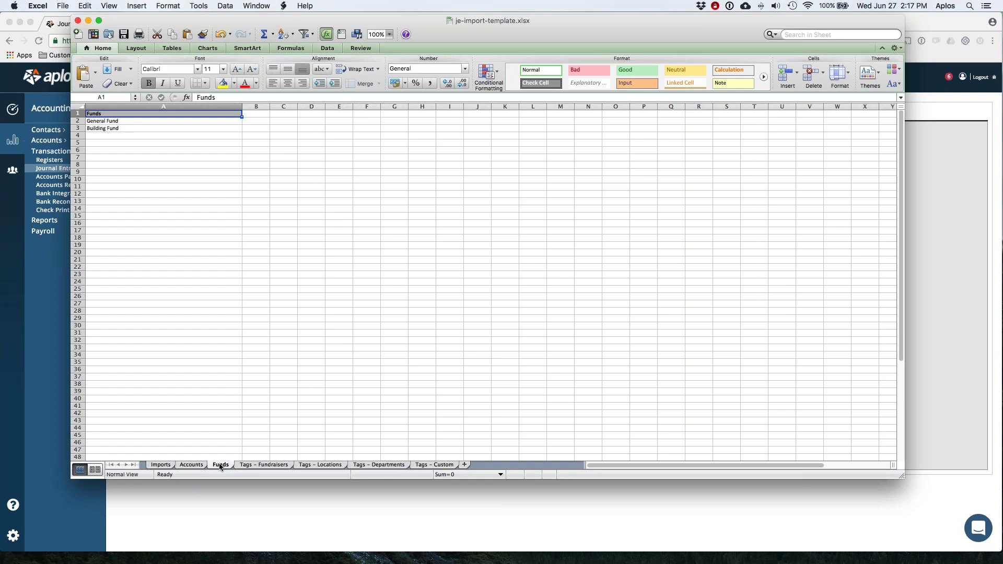
{"action": "left_click", "coordinate": [197, 466]}
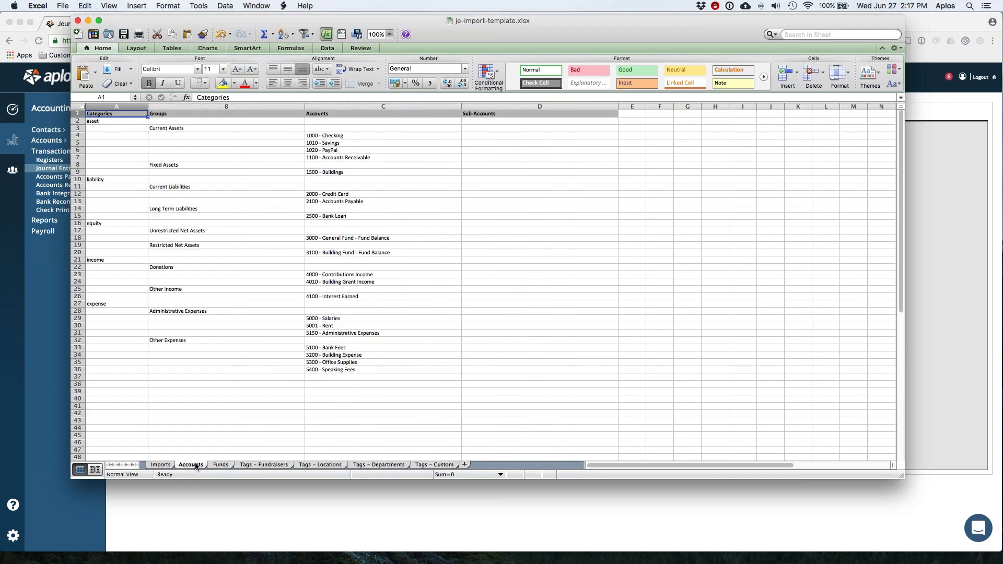
{"action": "left_click", "coordinate": [167, 464]}
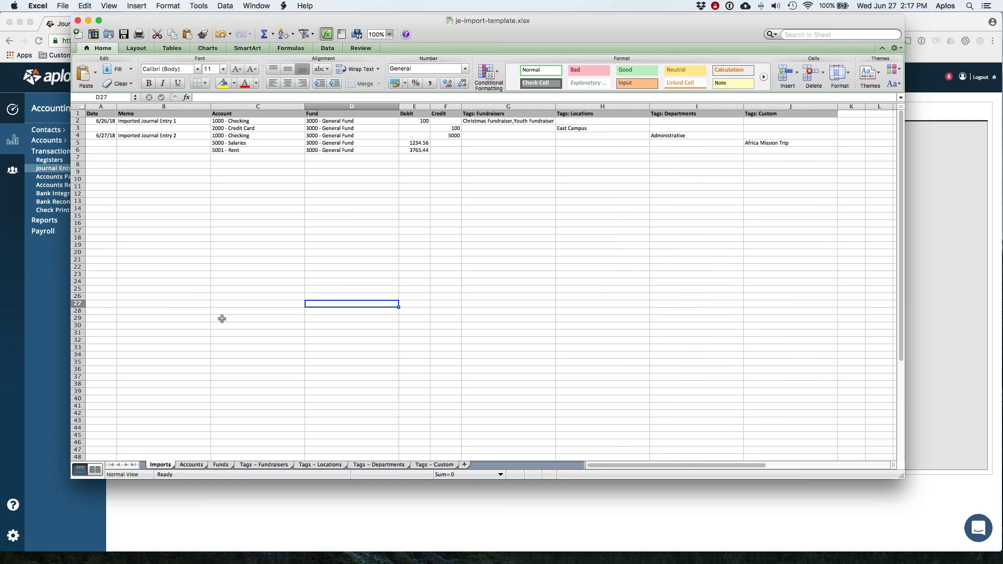
- Examine the opening rows and dates of the two sample journal entries on the Imports sheet
{"action": "left_click", "coordinate": [107, 121]}
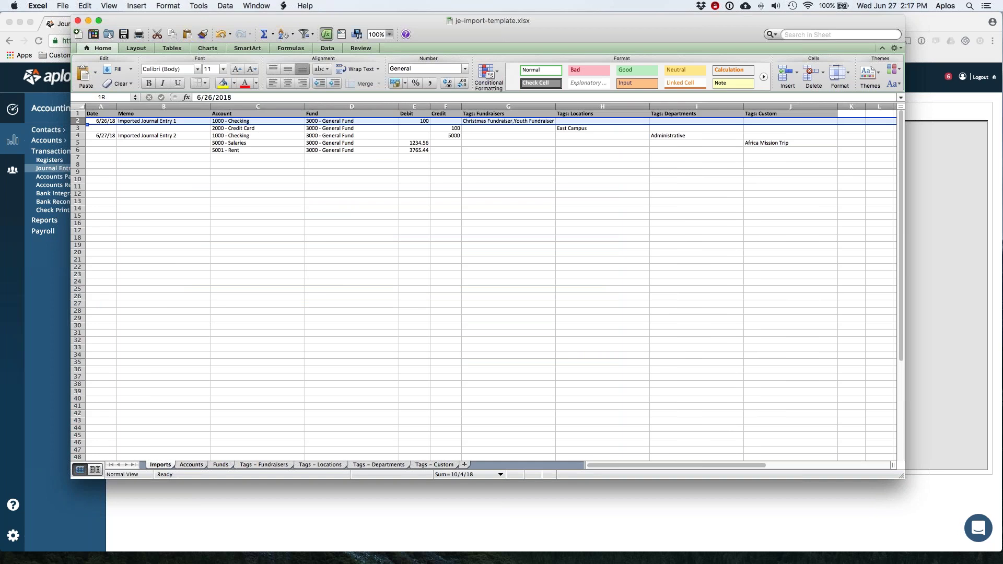
{"action": "left_click", "coordinate": [105, 136]}
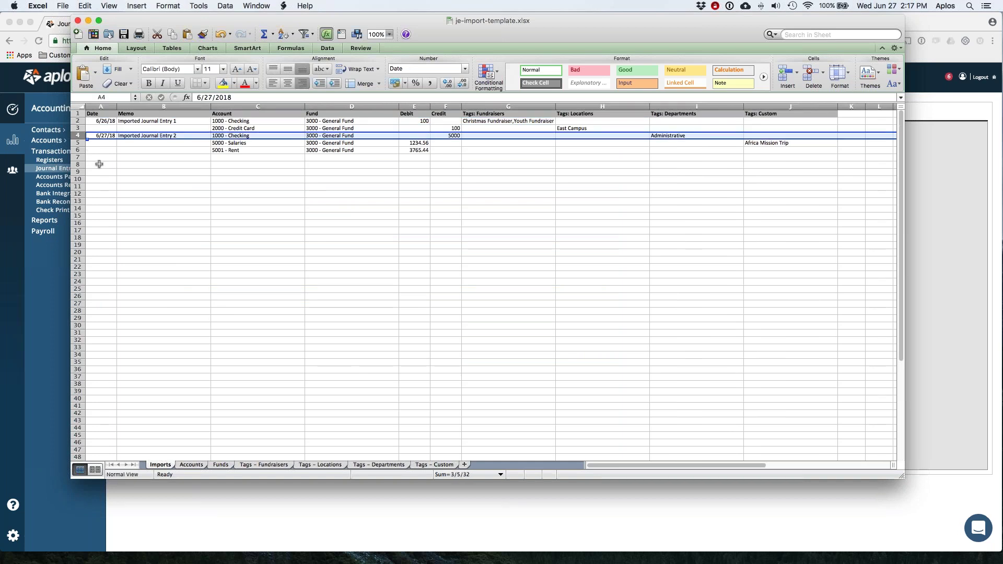
{"action": "left_click", "coordinate": [177, 158]}
{"action": "left_click", "coordinate": [95, 121]}
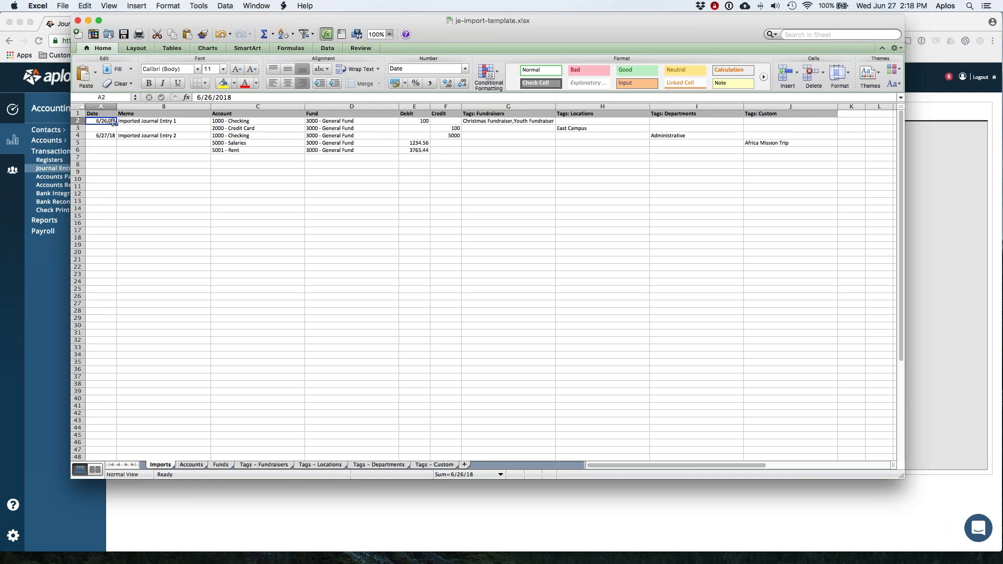
- Start a new entry in row 7 with the date 6/27/18 and the memo Imported Journal Entry 3
{"action": "left_click", "coordinate": [104, 157]}
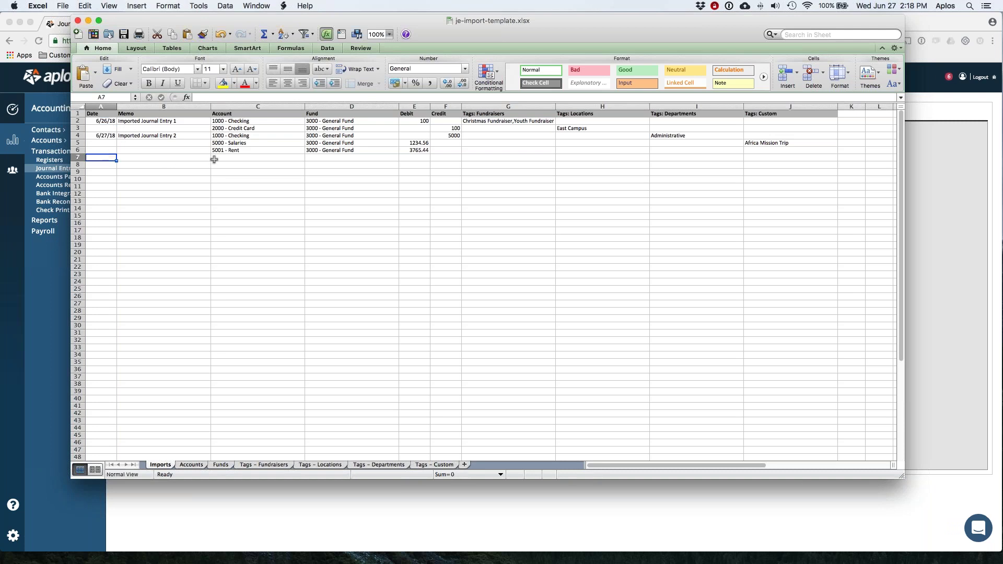
{"action": "type", "text": "6/2"}
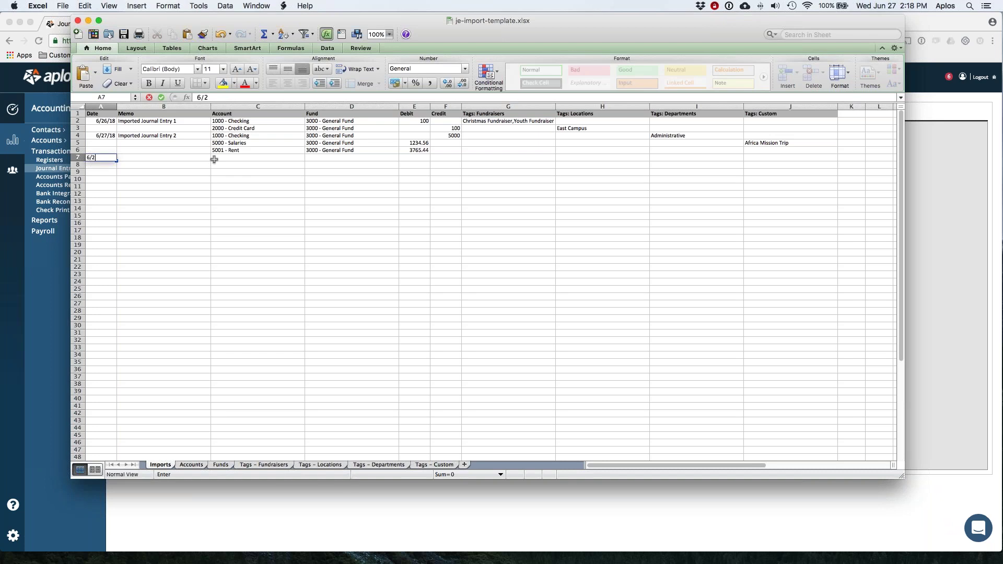
{"action": "type", "text": "/18"}
{"action": "key", "text": "Tab"}
{"action": "type", "text": "Impor"}
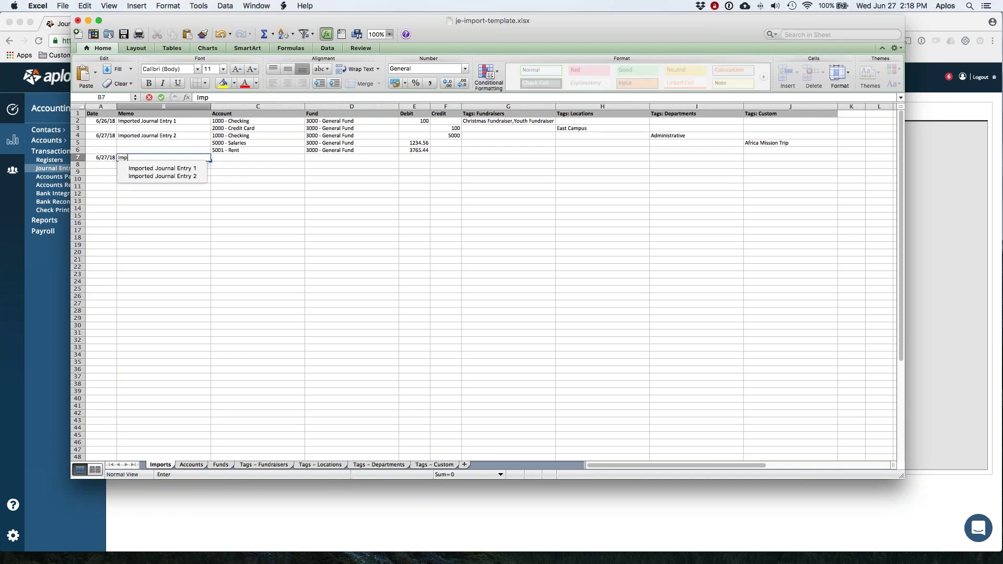
{"action": "key", "text": "Down"}
{"action": "key", "text": "Down"}
{"action": "key", "text": "Return"}
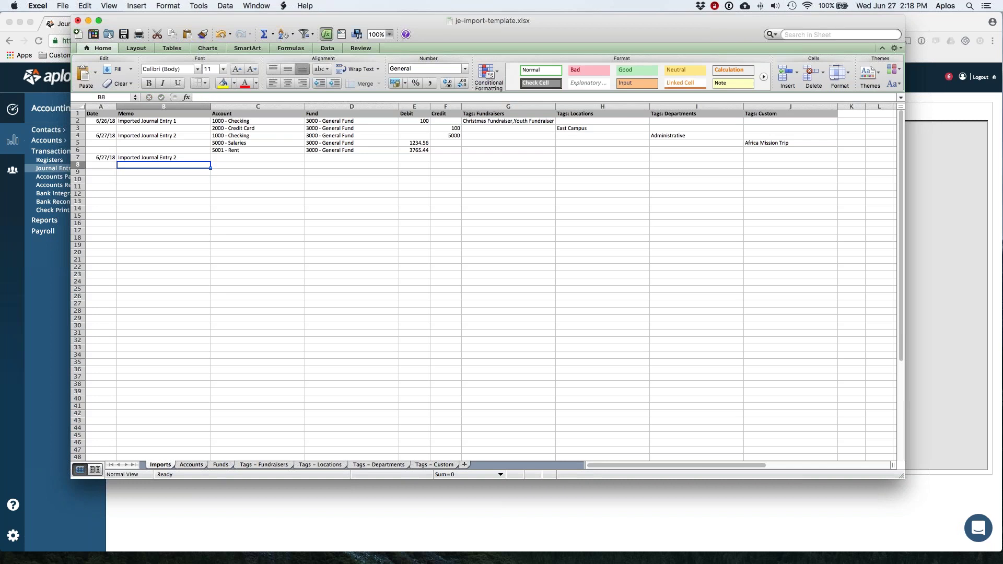
{"action": "double_click", "coordinate": [163, 157]}
{"action": "key", "text": "BackSpace"}
{"action": "type", "text": "3"}
{"action": "key", "text": "Return"}
{"action": "left_click", "coordinate": [257, 157]}
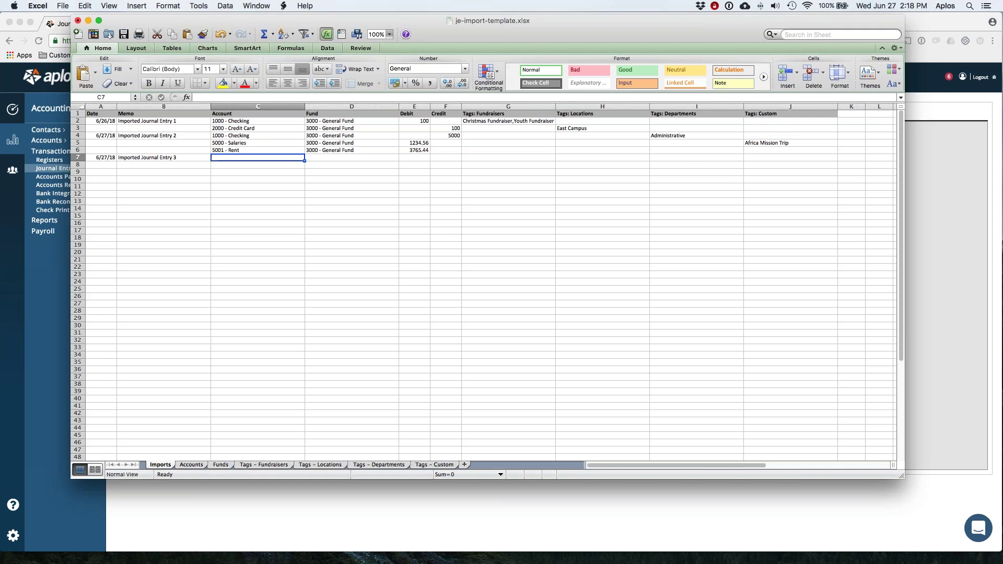
- Clear the date and memo from row 7 of the Imports sheet
{"action": "left_click", "coordinate": [99, 157]}
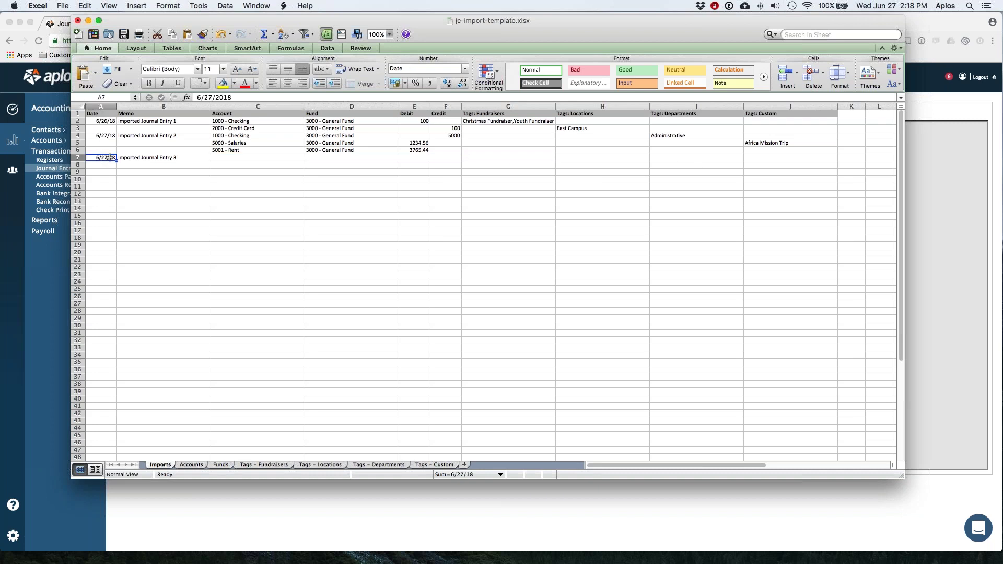
{"action": "left_click", "coordinate": [150, 158], "text": "shift"}
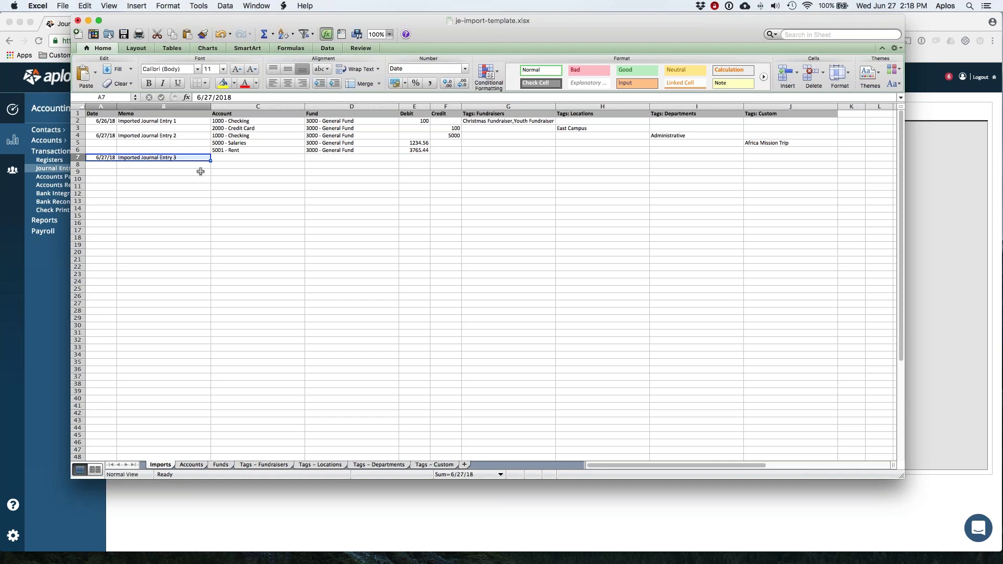
{"action": "key", "text": "Delete"}
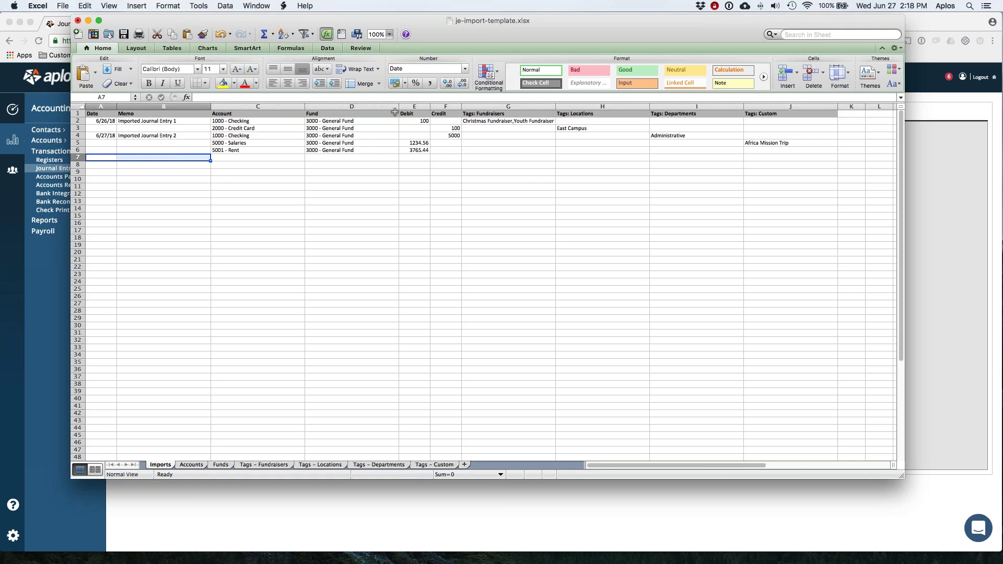
- Examine the tag columns and how tags are assigned to the sample entry lines, including rows 3 and 4
{"action": "left_click", "coordinate": [489, 114]}
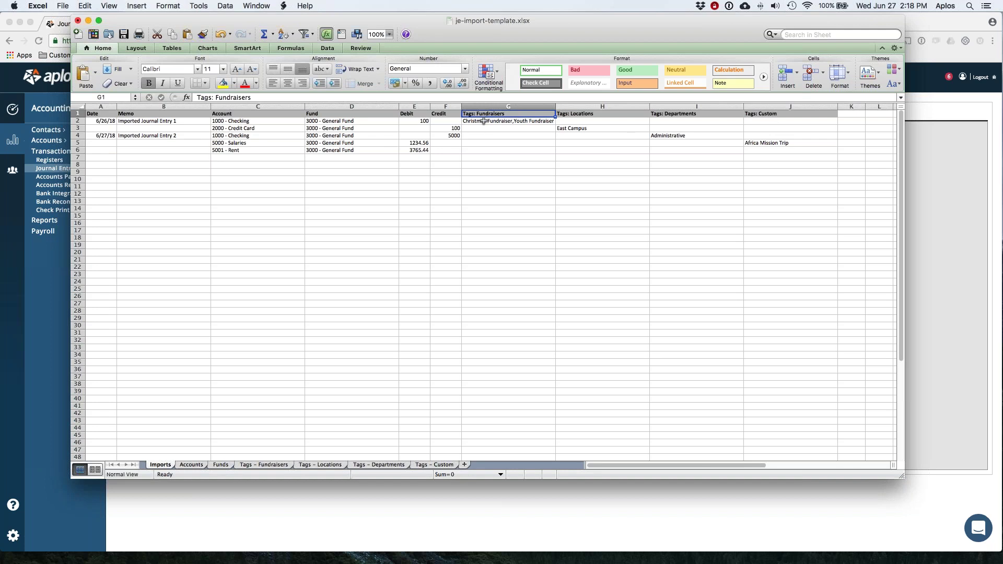
{"action": "left_click_drag", "start_coordinate": [493, 122], "coordinate": [776, 148]}
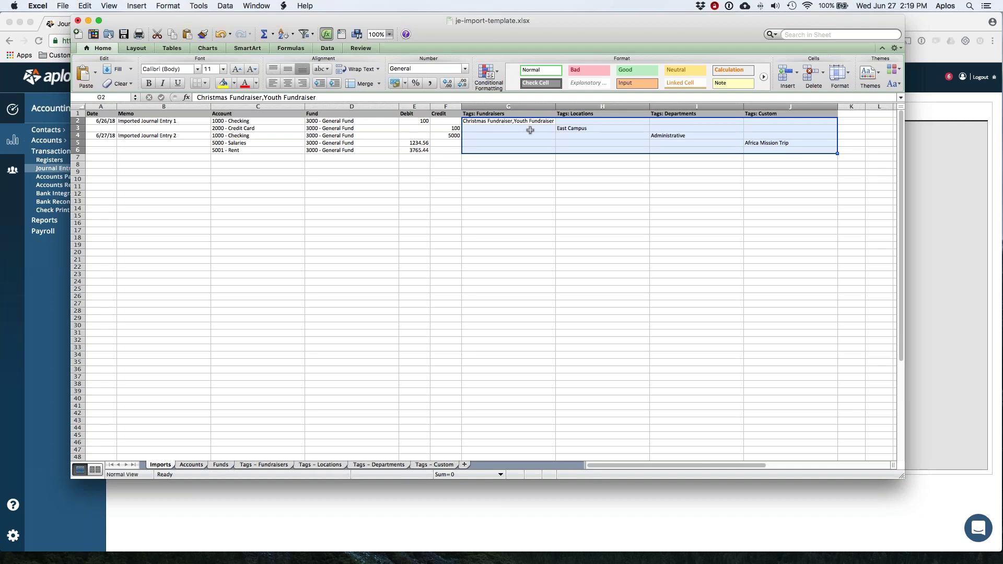
{"action": "left_click", "coordinate": [512, 128]}
{"action": "left_click", "coordinate": [78, 128]}
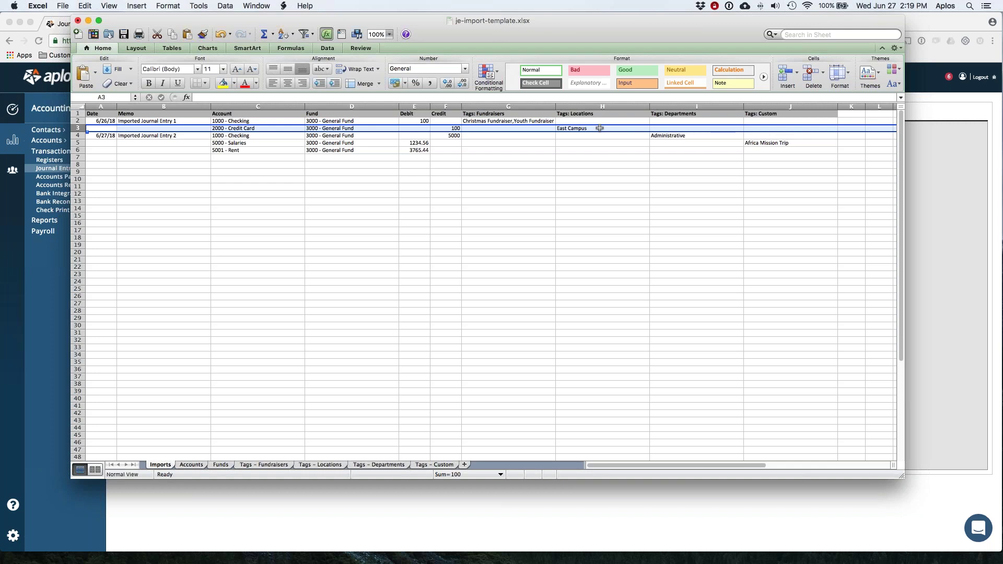
{"action": "left_click", "coordinate": [77, 135]}
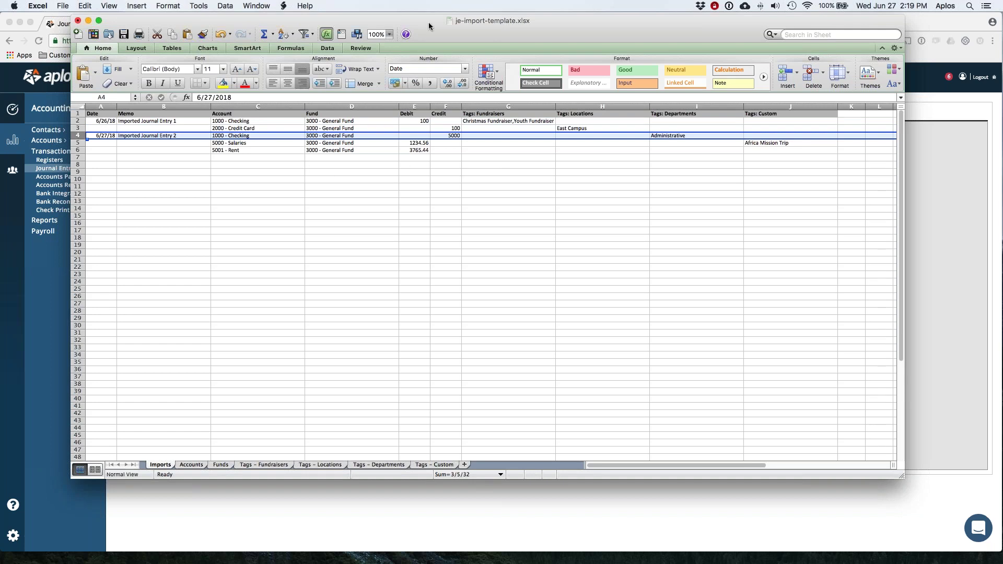
{"action": "left_click", "coordinate": [414, 165]}
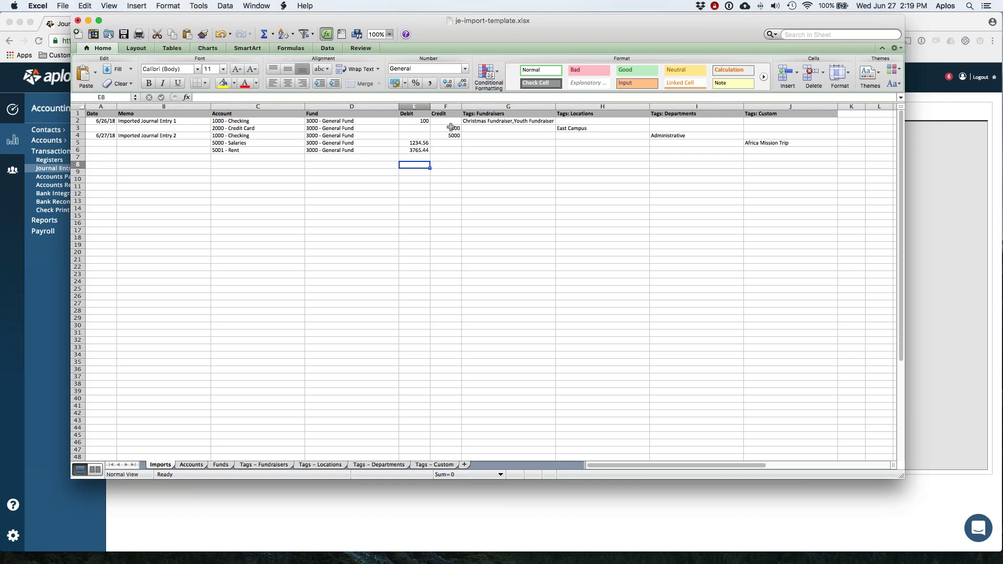
- Fill row 3 with the date 6/26/18 and a copy of the memo Imported Journal Entry 1 from row 2
{"action": "mouse_move", "coordinate": [106, 128]}
{"action": "left_mouse_down"}
{"action": "mouse_move", "coordinate": [144, 143]}
{"action": "mouse_move", "coordinate": [124, 128]}
{"action": "left_mouse_up"}
{"action": "left_click", "coordinate": [111, 128]}
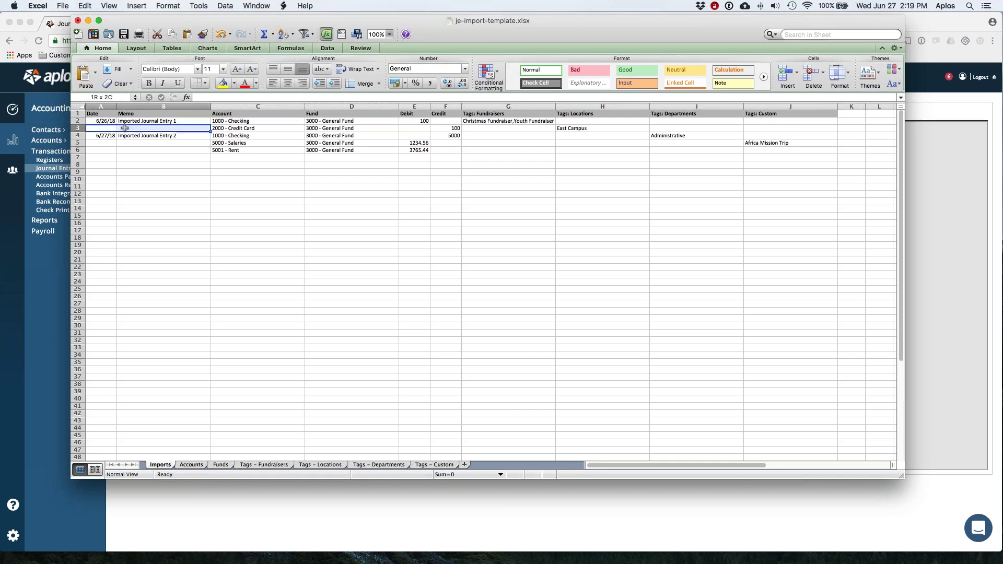
{"action": "key", "text": "BackSpace"}
{"action": "type", "text": "6/26/18"}
{"action": "left_click", "coordinate": [163, 121]}
{"action": "key", "text": "super+c"}
{"action": "left_click", "coordinate": [163, 128]}
{"action": "key", "text": "super+v"}
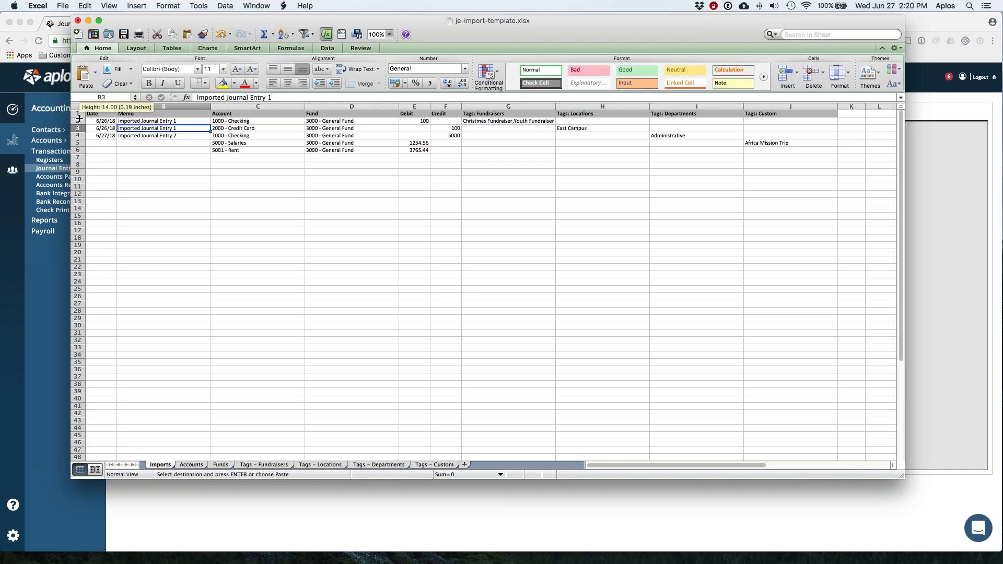
- Compare rows 2 and 3, and clear the date and memo from row 3
{"action": "left_click", "coordinate": [79, 121]}
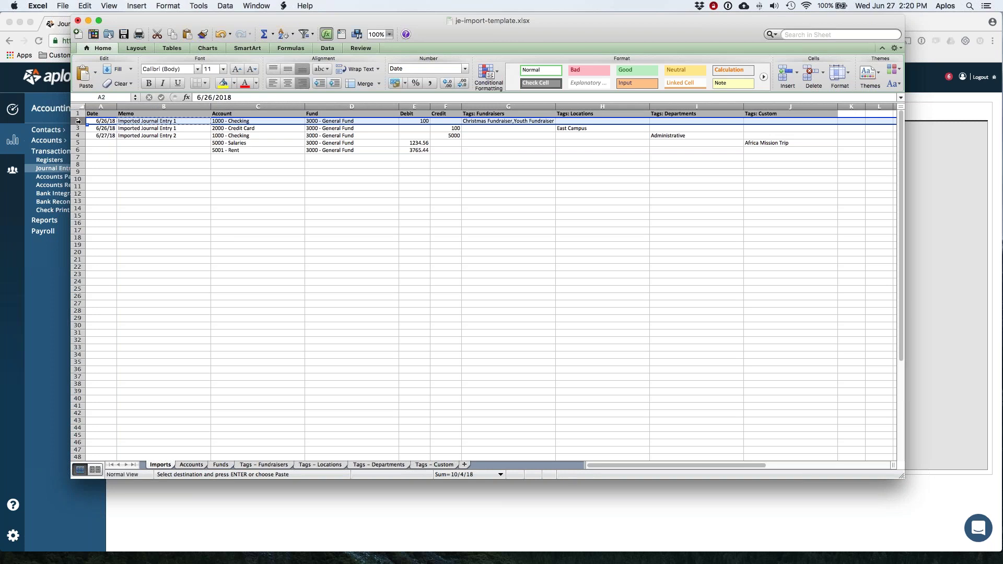
{"action": "left_click", "coordinate": [78, 128]}
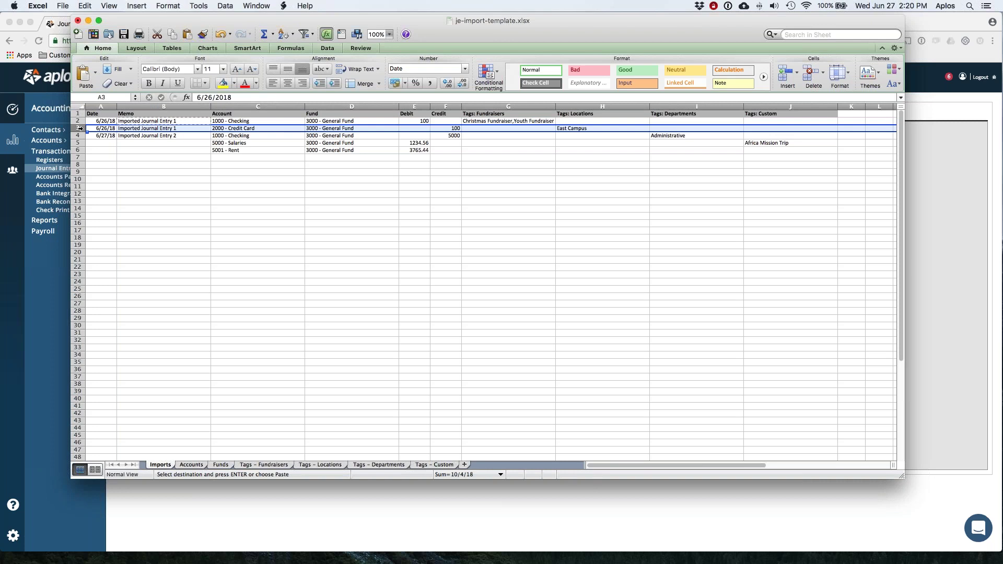
{"action": "left_click_drag", "start_coordinate": [103, 128], "coordinate": [152, 128]}
{"action": "key", "text": "Delete"}
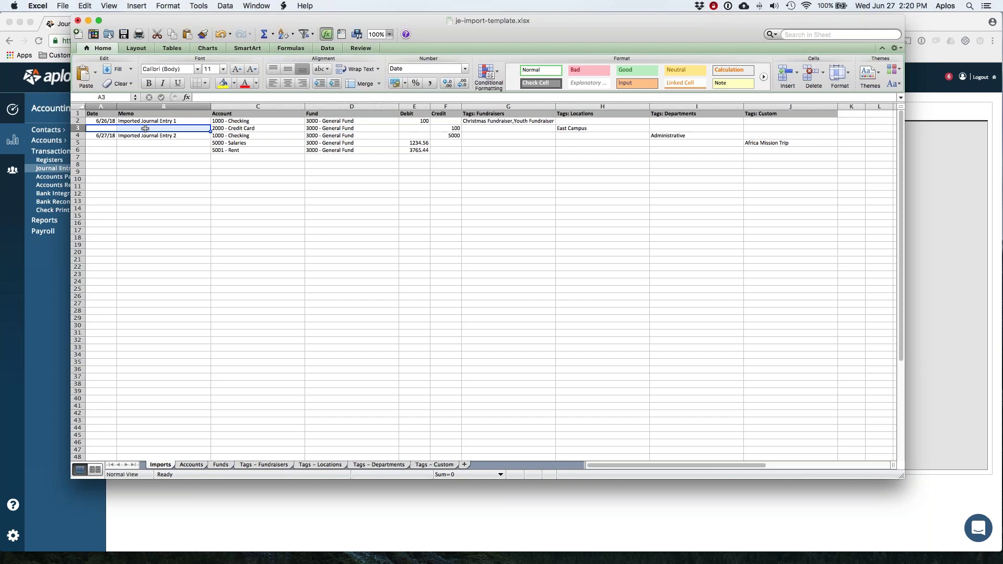
- Examine the first entry's date, the second entry's lines in rows 4 to 6 and its credit amount
{"action": "left_click", "coordinate": [105, 121]}
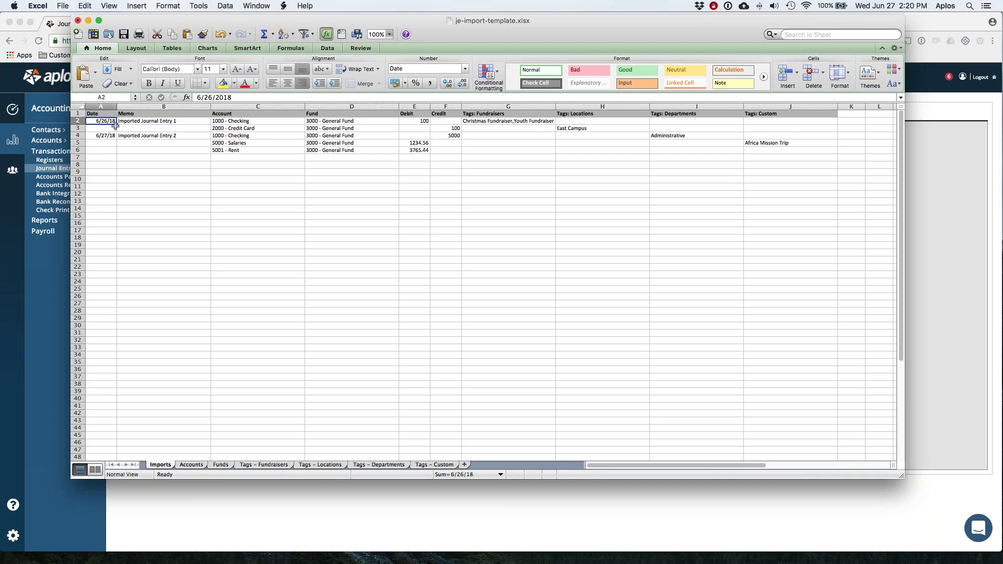
{"action": "left_click_drag", "start_coordinate": [101, 142], "coordinate": [150, 153]}
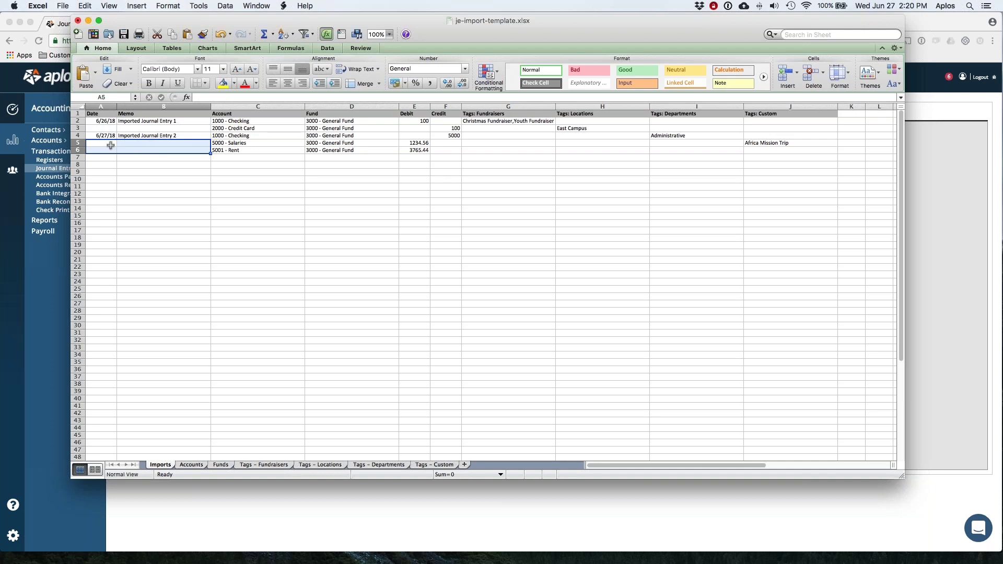
{"action": "left_click_drag", "start_coordinate": [79, 136], "coordinate": [79, 149]}
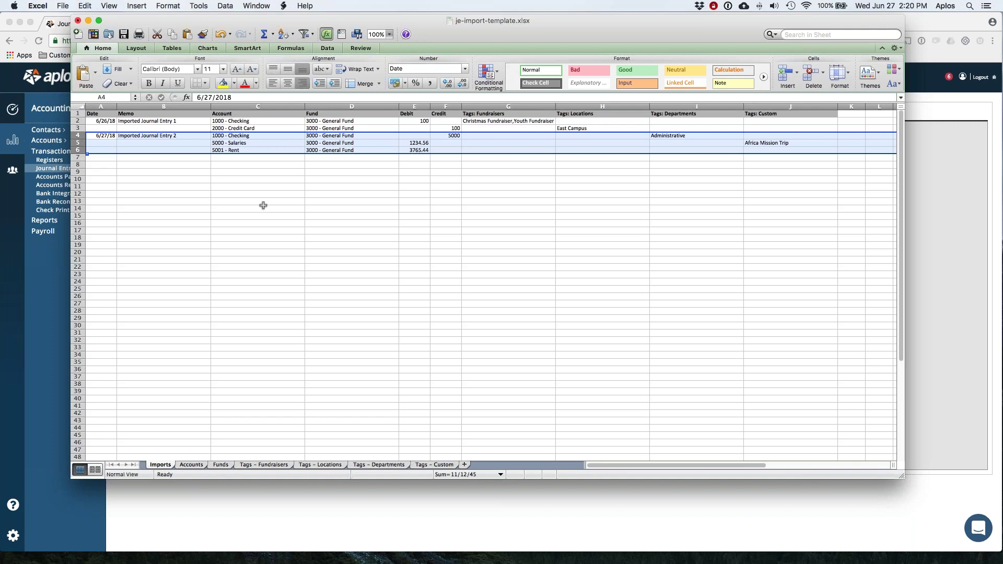
{"action": "left_click", "coordinate": [445, 135]}
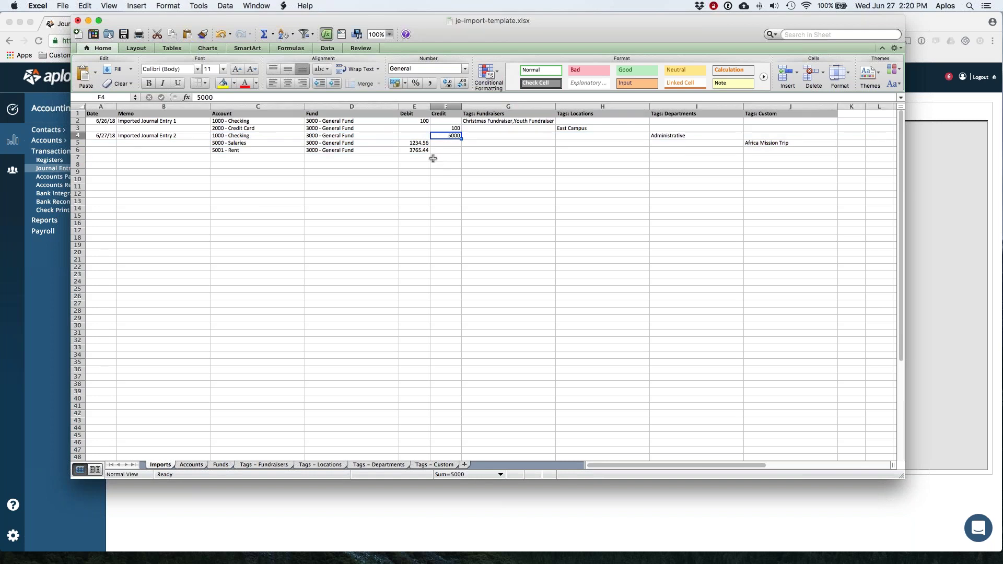
- Check the sum of the second entry's debits in E5:E6, and compare the first entry's debit and credit amounts
{"action": "left_click", "coordinate": [414, 143]}
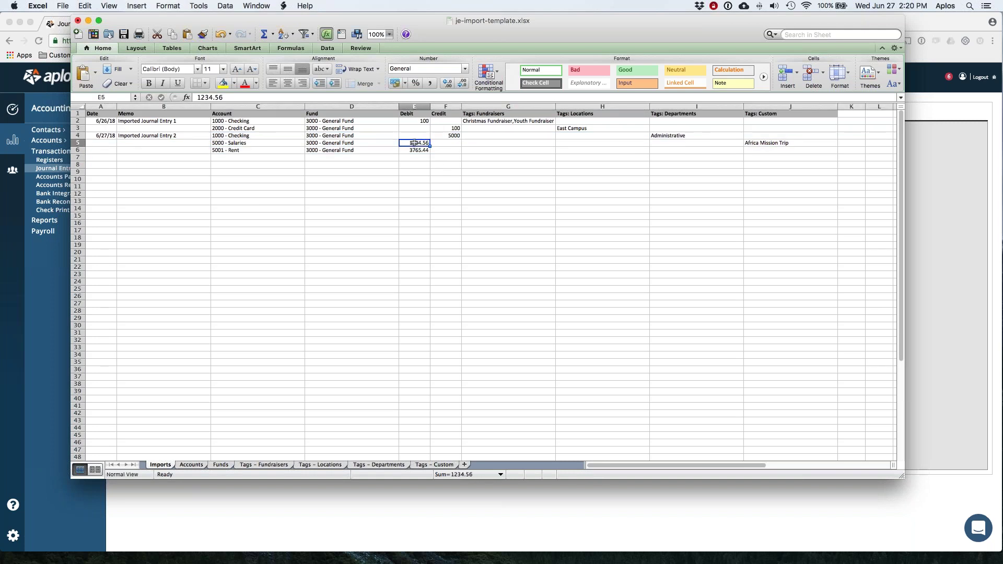
{"action": "left_click_drag", "start_coordinate": [413, 143], "coordinate": [409, 149]}
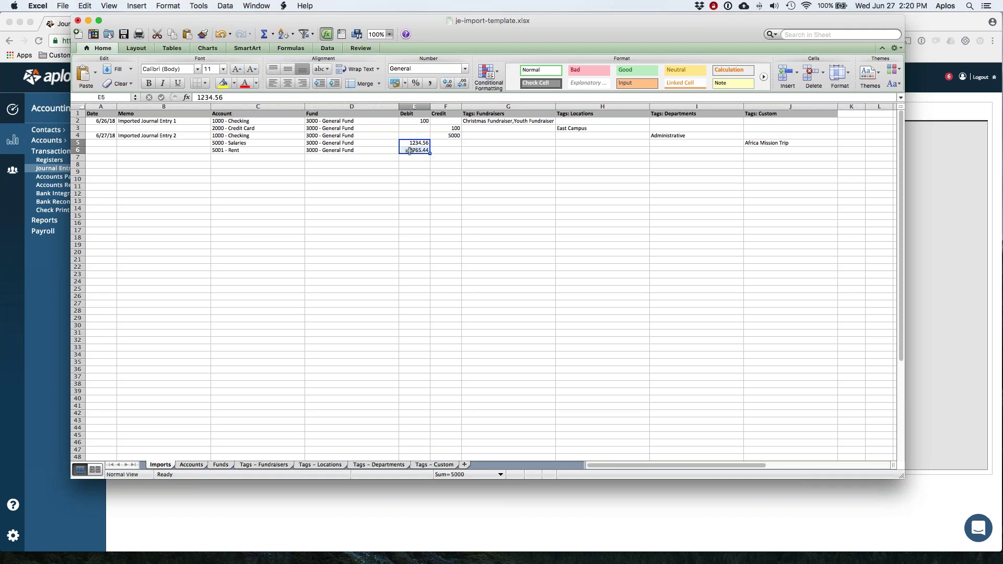
{"action": "left_click", "coordinate": [500, 476]}
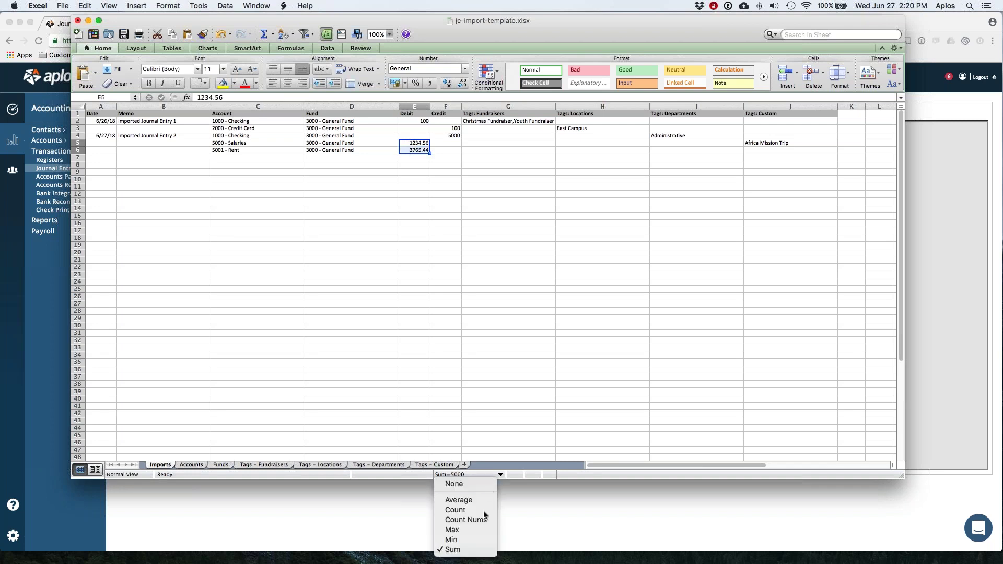
{"action": "left_click", "coordinate": [470, 551]}
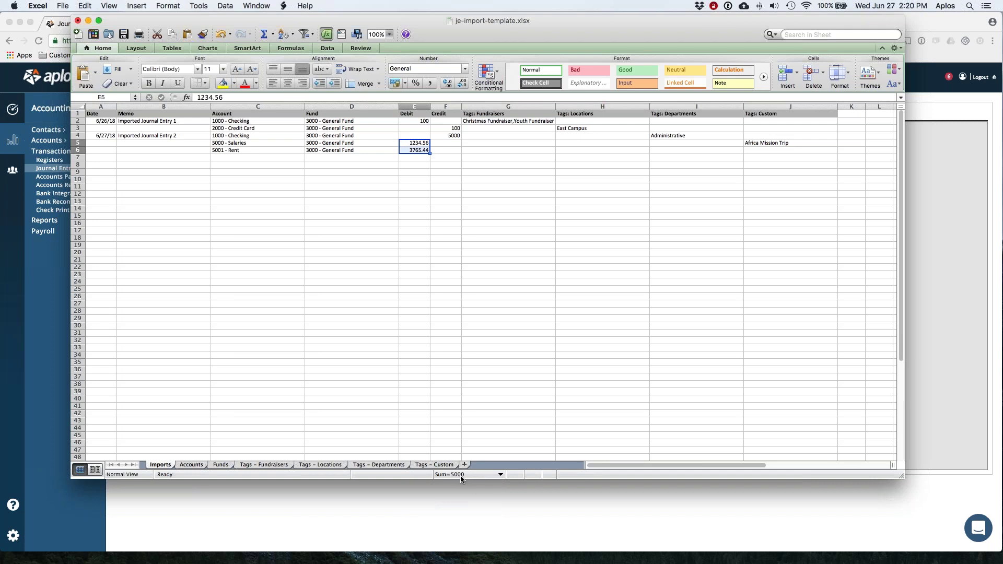
{"action": "left_click", "coordinate": [424, 121]}
{"action": "left_click", "coordinate": [440, 128]}
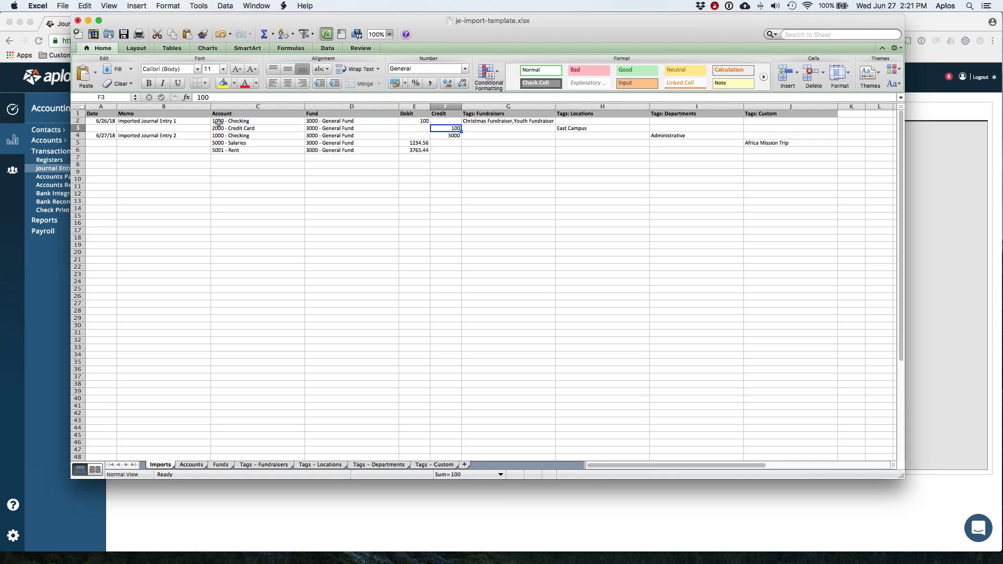
- Compare the account format in C2 of the Imports sheet with the asset accounts listed on the Accounts sheet
{"action": "left_click", "coordinate": [260, 122]}
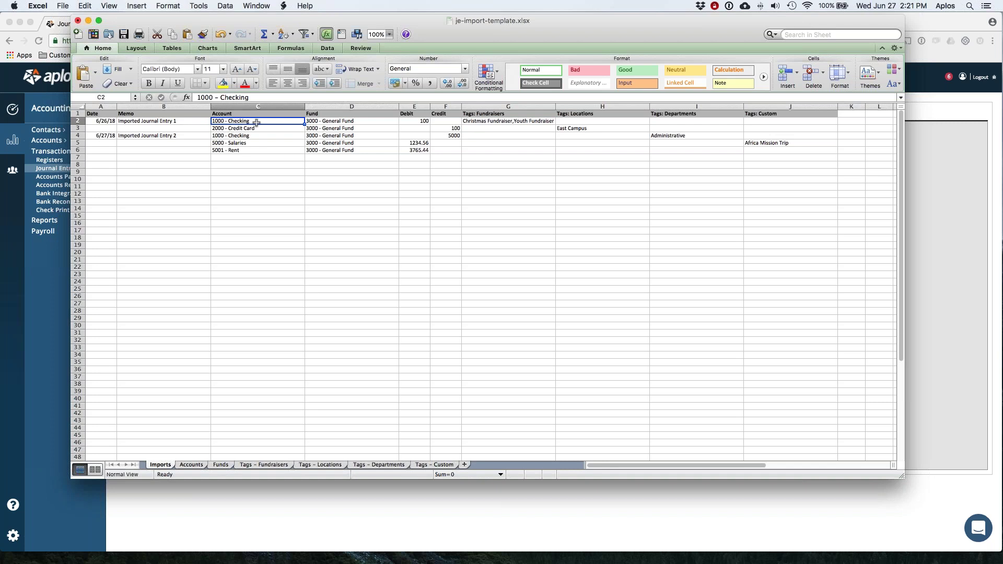
{"action": "left_click", "coordinate": [191, 464]}
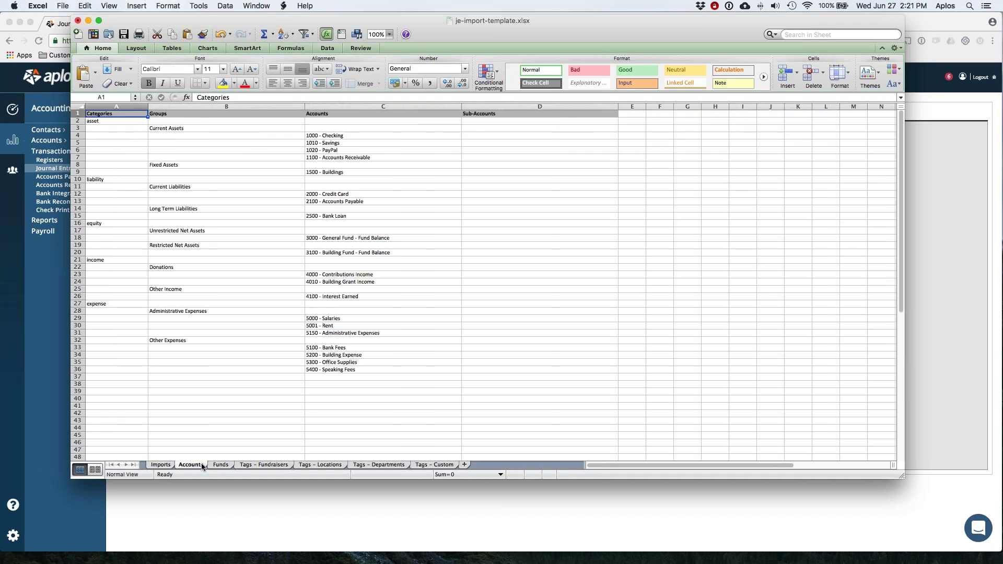
{"action": "left_click", "coordinate": [362, 136]}
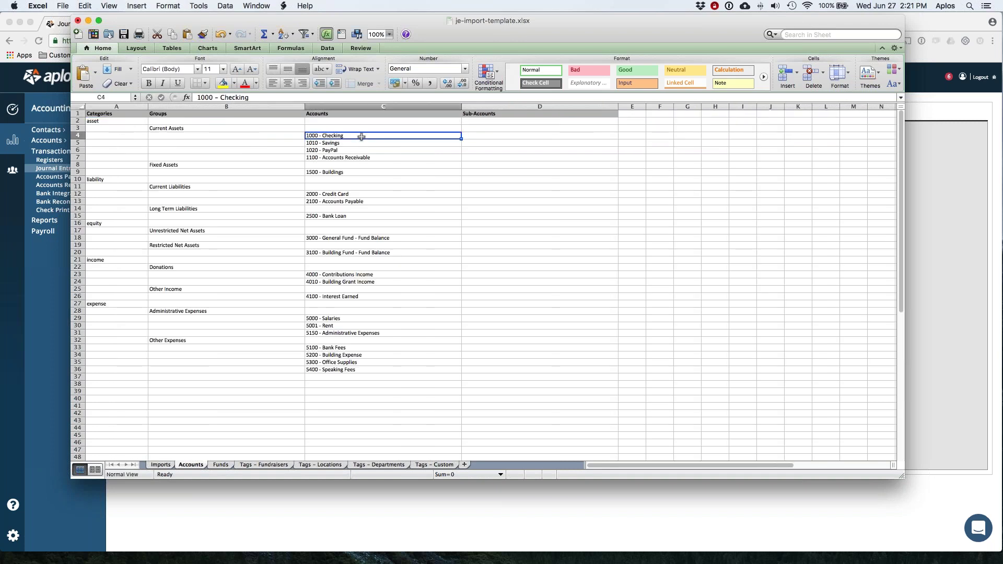
{"action": "left_click", "coordinate": [353, 144]}
{"action": "left_click", "coordinate": [348, 151]}
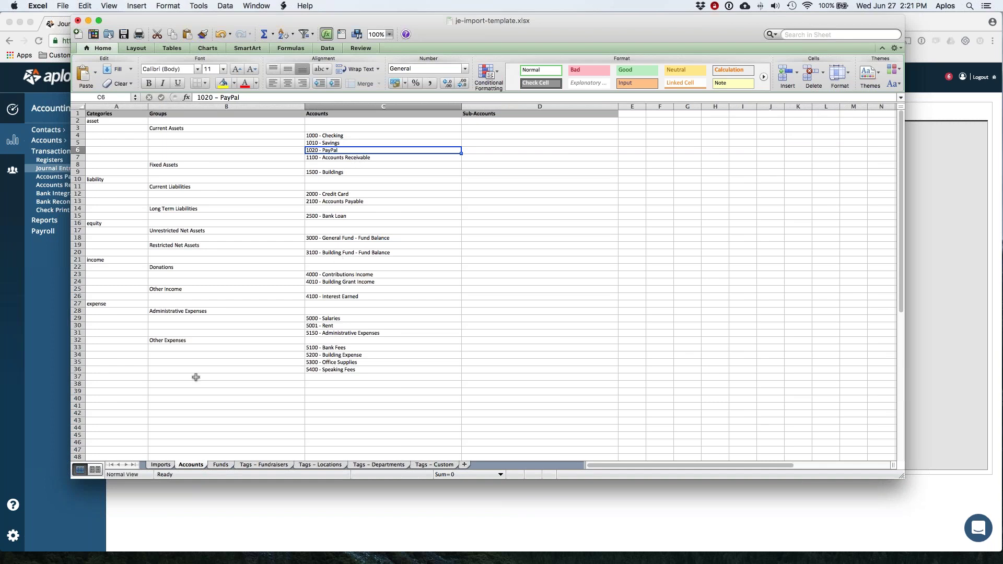
{"action": "left_click", "coordinate": [159, 465]}
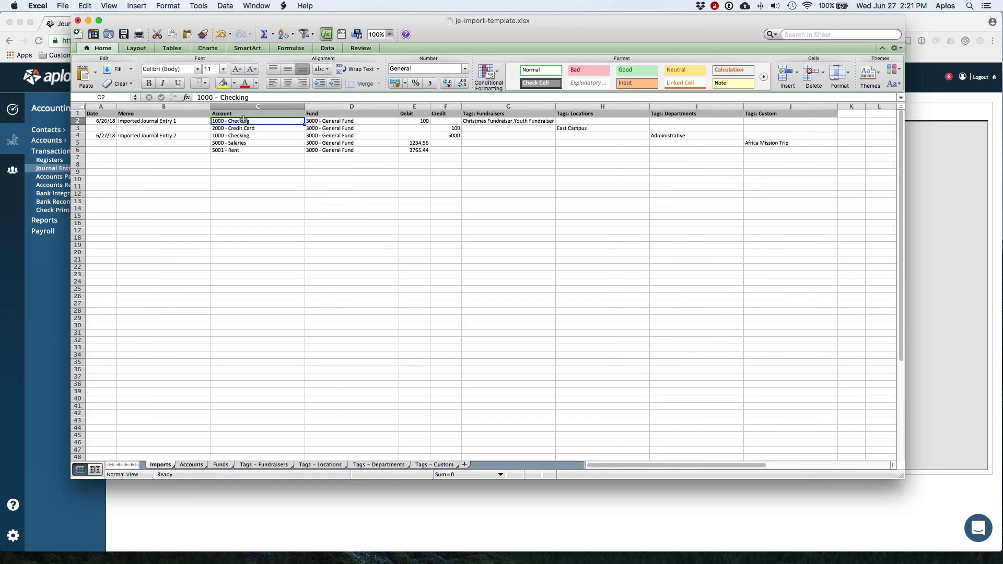
- Check the fund in D2 and review the available tags on the Fundraisers, Locations, Departments and Custom tag sheets
{"action": "left_click", "coordinate": [324, 121]}
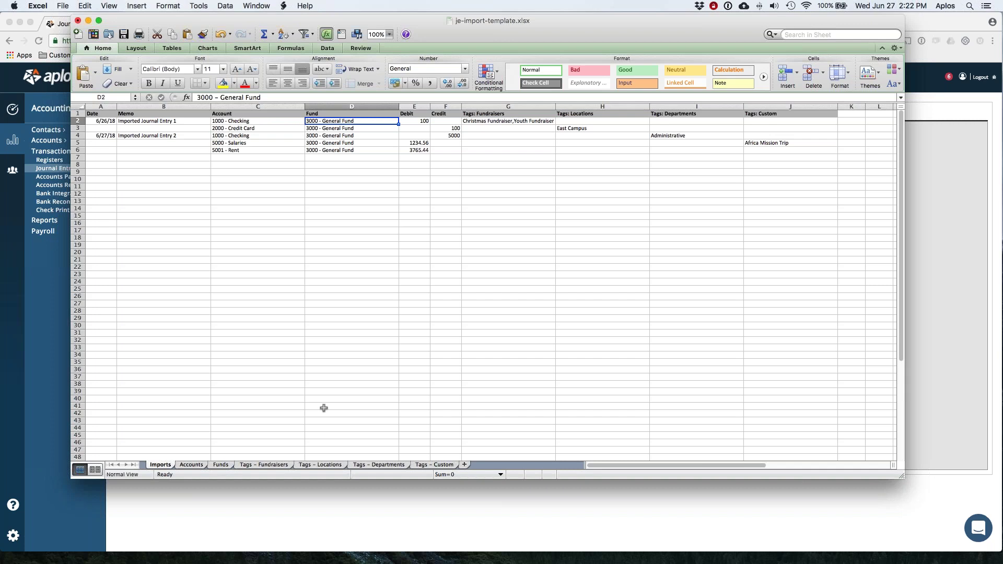
{"action": "left_click", "coordinate": [262, 464]}
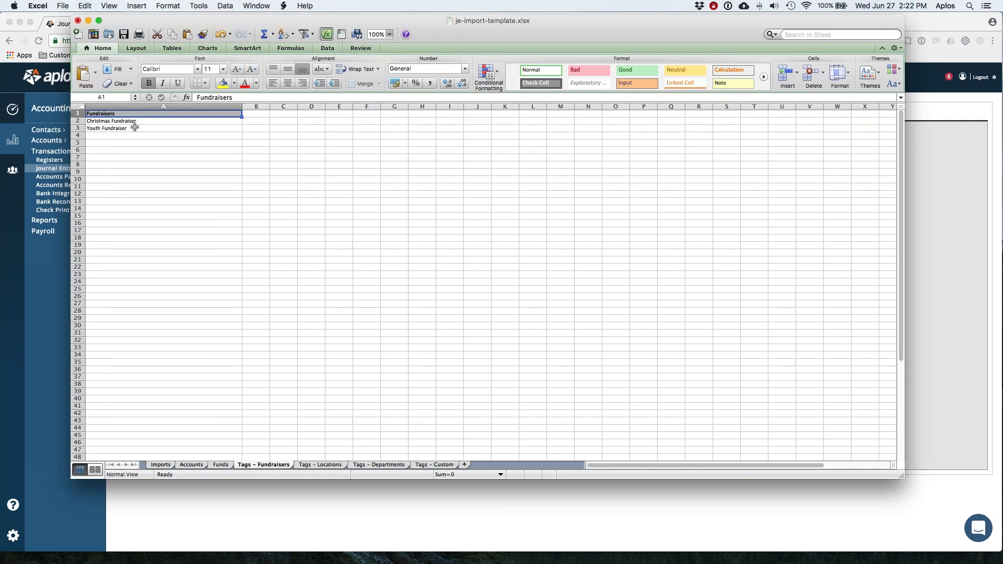
{"action": "left_click", "coordinate": [319, 464]}
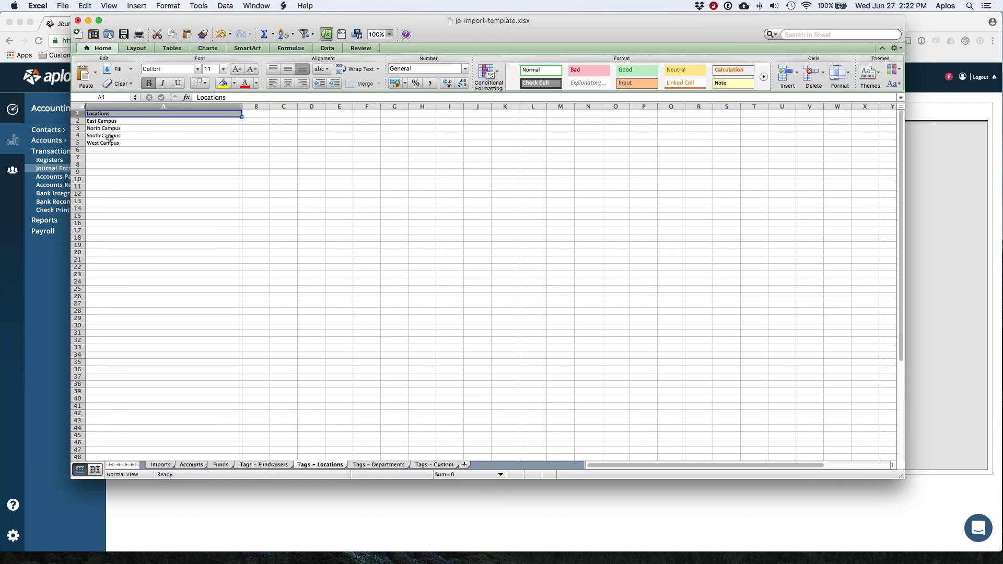
{"action": "left_click", "coordinate": [395, 466]}
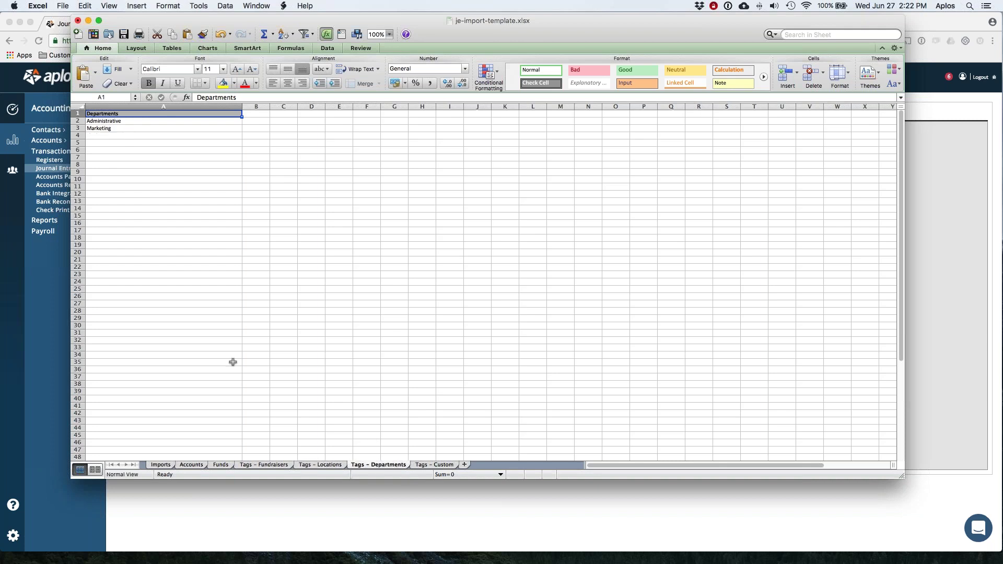
{"action": "left_click", "coordinate": [424, 465]}
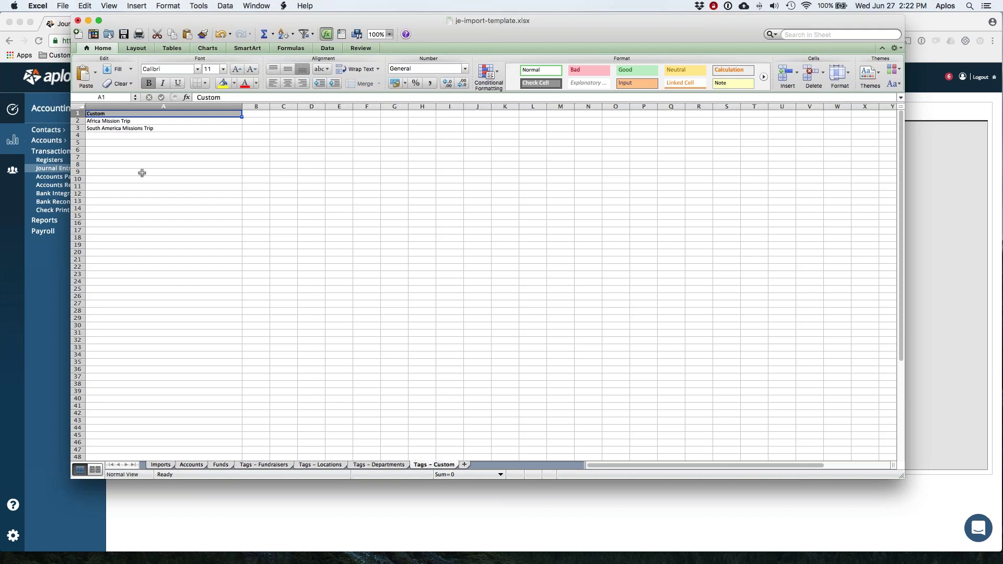
- Examine the fundraiser tags in G2, the location tag in H3 and the Tags: Locations heading on the Imports sheet
{"action": "left_click", "coordinate": [160, 465]}
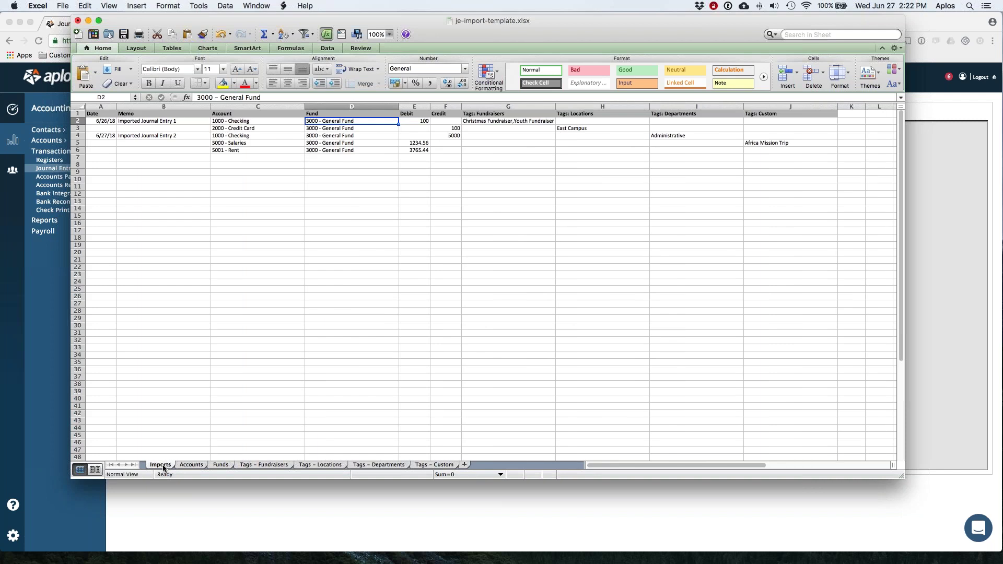
{"action": "left_click", "coordinate": [481, 121]}
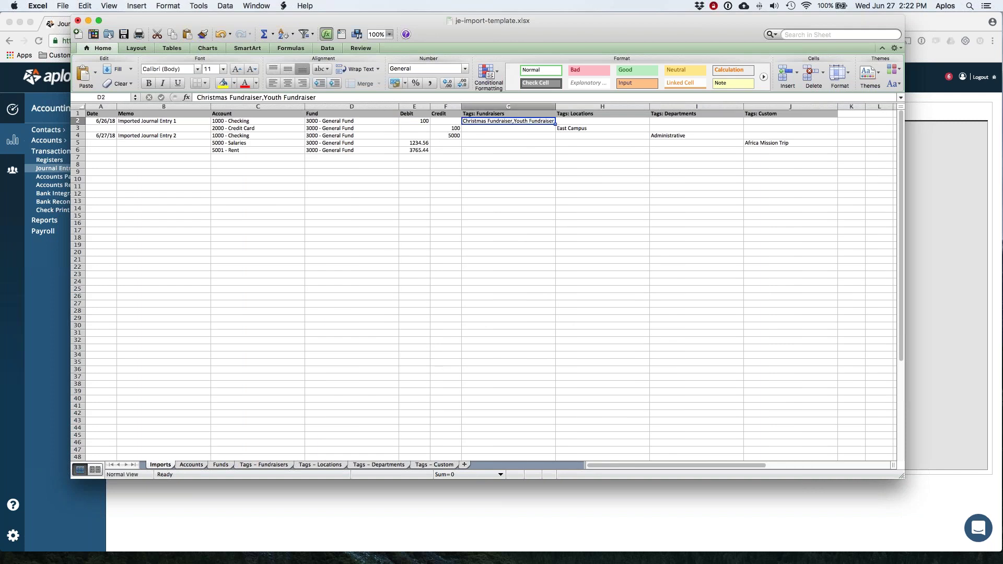
{"action": "left_click", "coordinate": [578, 128]}
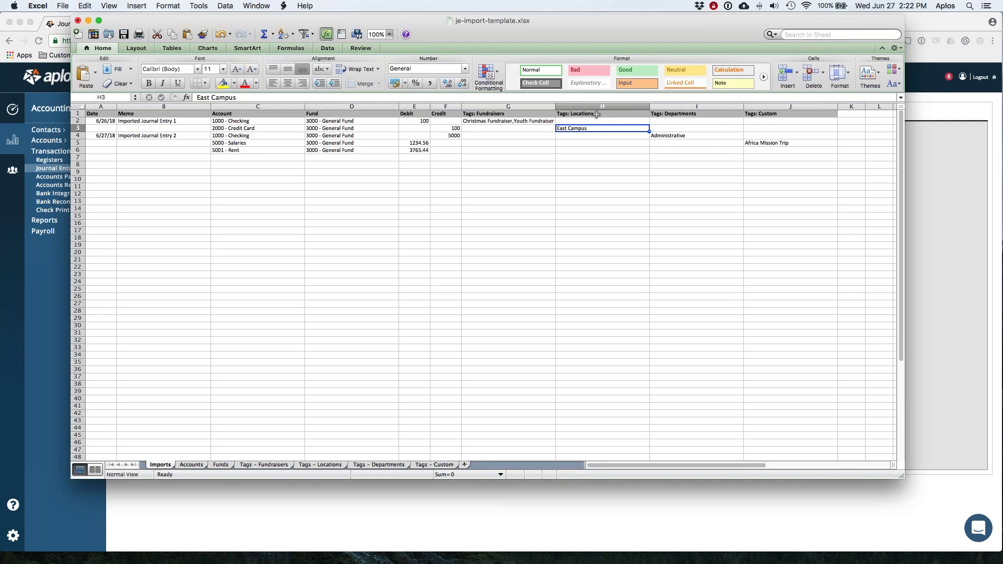
{"action": "left_click", "coordinate": [596, 114]}
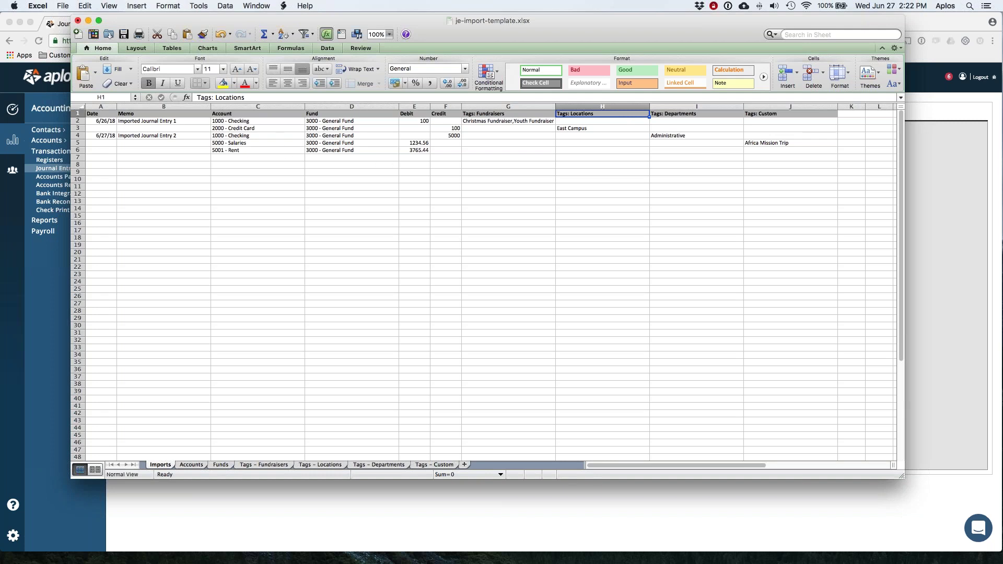
- Switch to Aplos in the browser and import je-import-template.xlsx from Downloads for review
{"action": "left_click", "coordinate": [89, 21]}
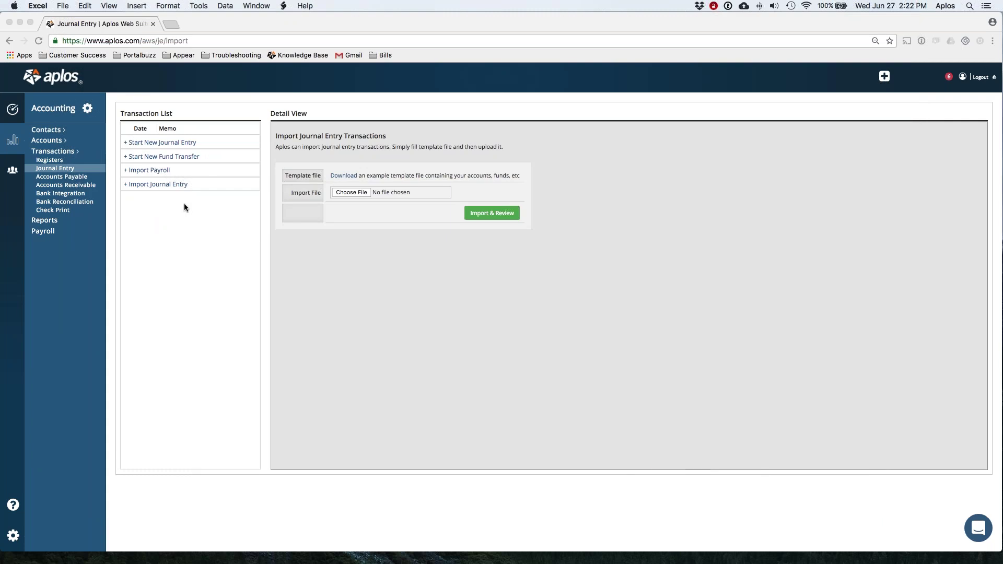
{"action": "left_click", "coordinate": [351, 193]}
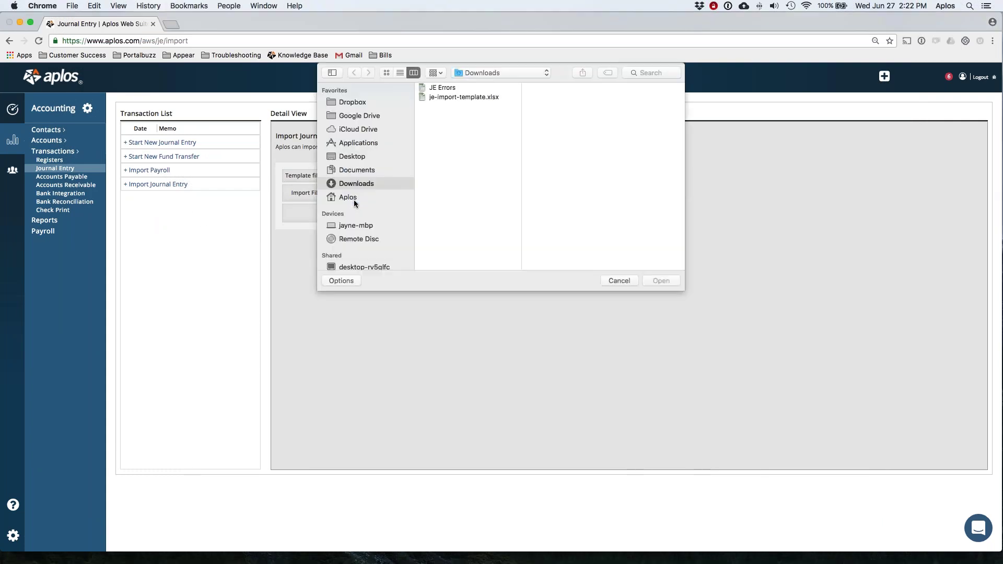
{"action": "double_click", "coordinate": [460, 97]}
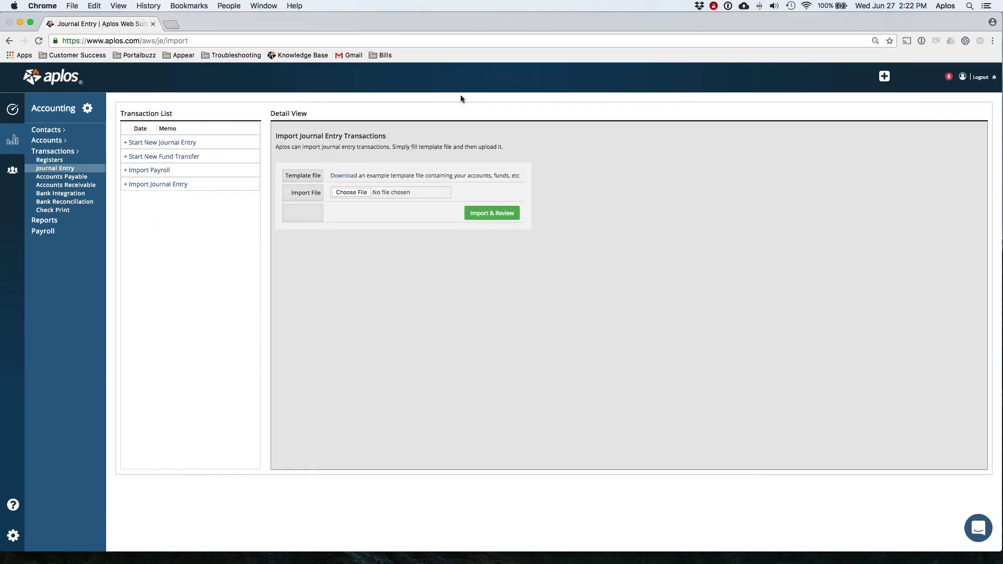
{"action": "left_click", "coordinate": [489, 218]}
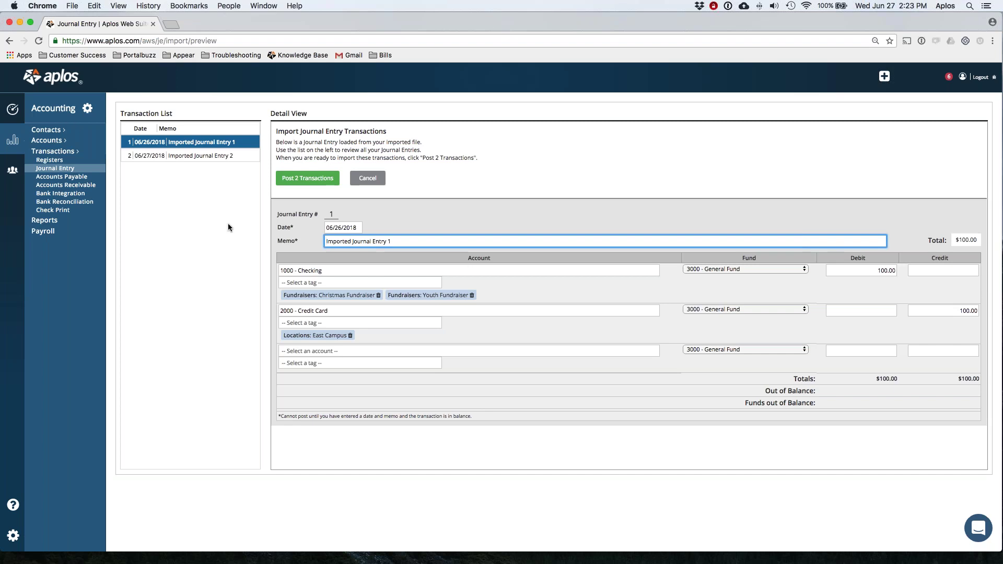
- Review Imported Journal Entry 2 and post the 2 imported transactions
{"action": "left_click", "coordinate": [188, 159]}
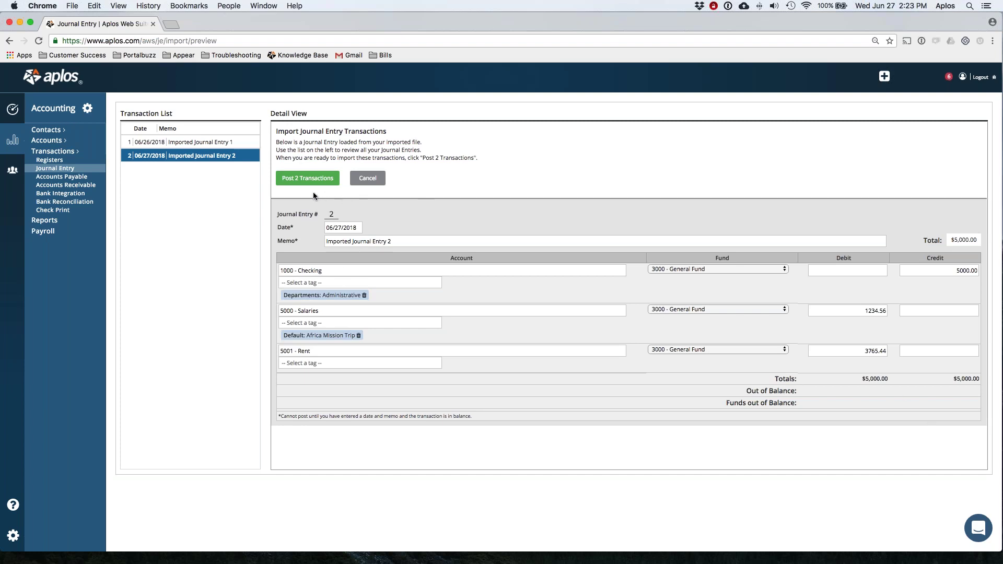
{"action": "left_click", "coordinate": [328, 178]}
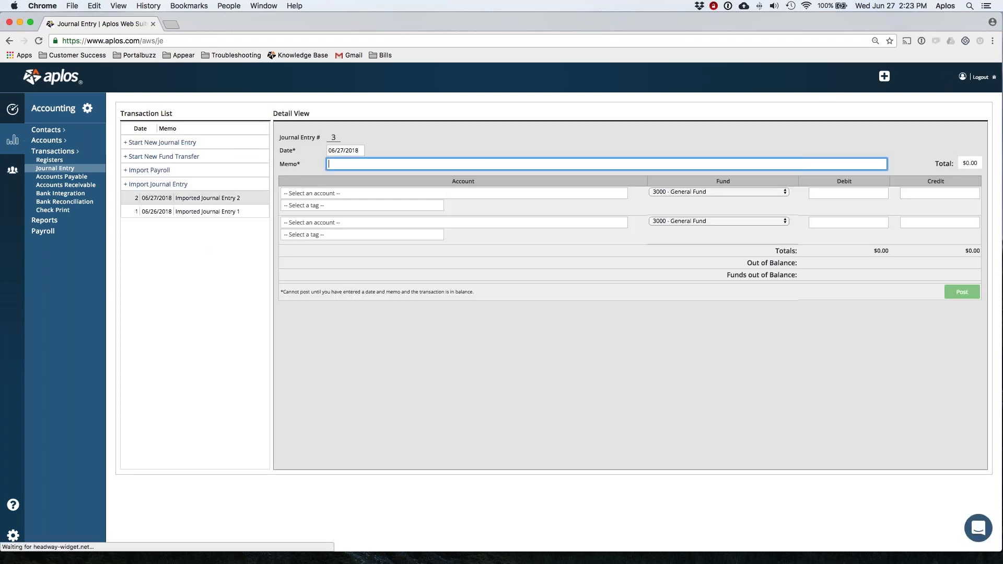
- Check the posted Imported Journal Entry 1 and Imported Journal Entry 2, and reopen the journal entry import form
{"action": "left_click", "coordinate": [190, 213]}
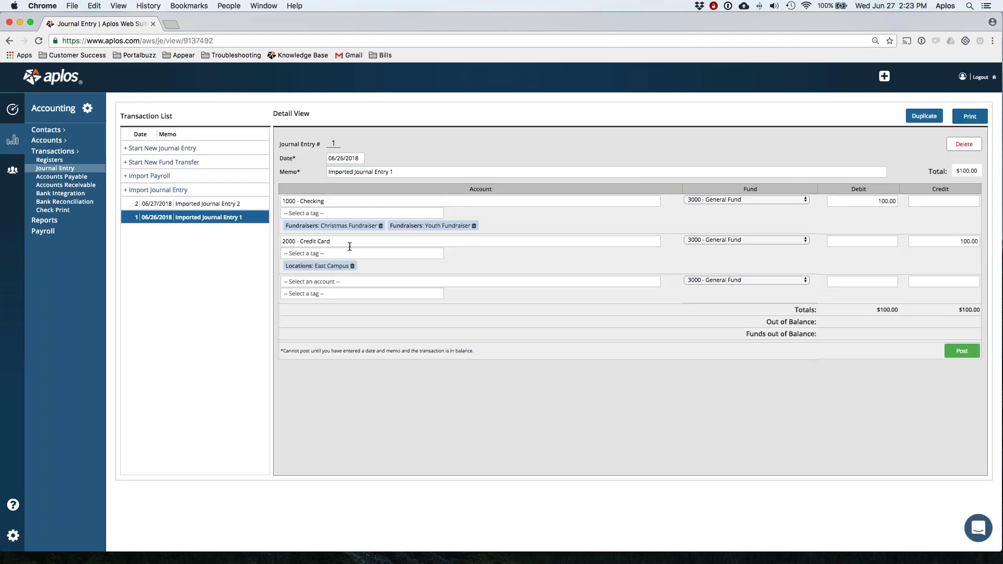
{"action": "left_click", "coordinate": [190, 204]}
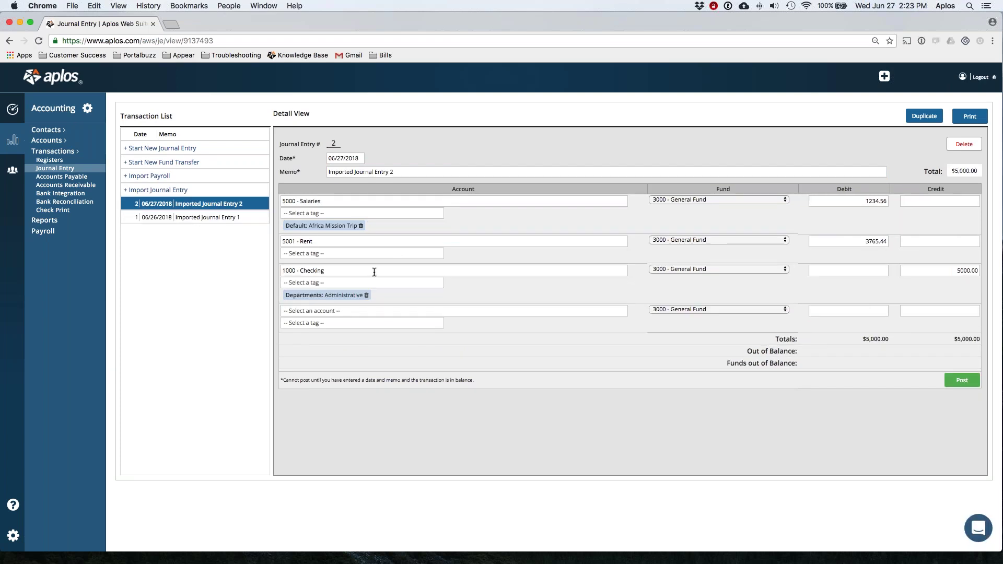
{"action": "left_click", "coordinate": [157, 190]}
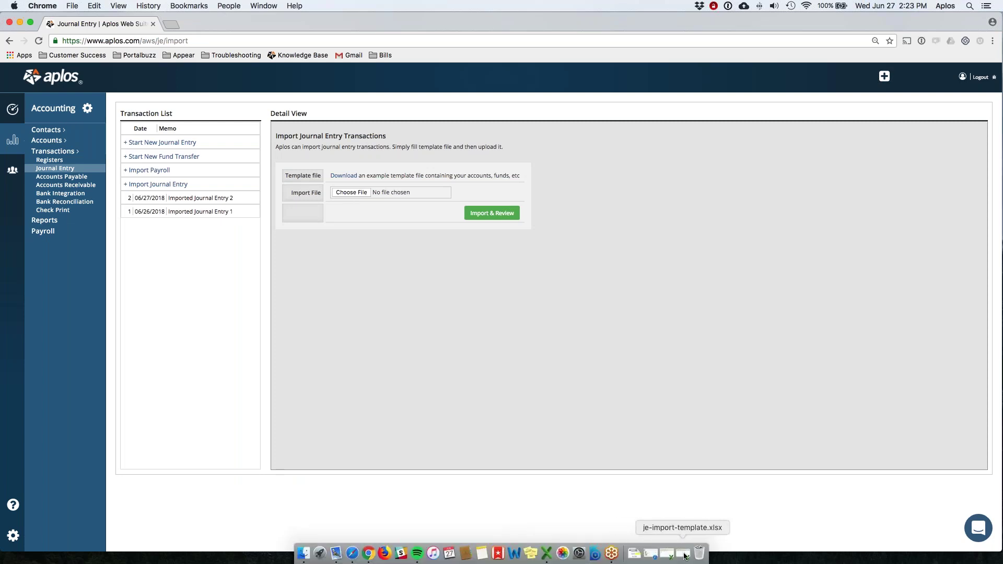
- Bring up JE Errors.xlsx in Excel, enlarge its window, and examine the incorrectly formatted account in C2 and fund in D3
{"action": "left_click", "coordinate": [667, 554]}
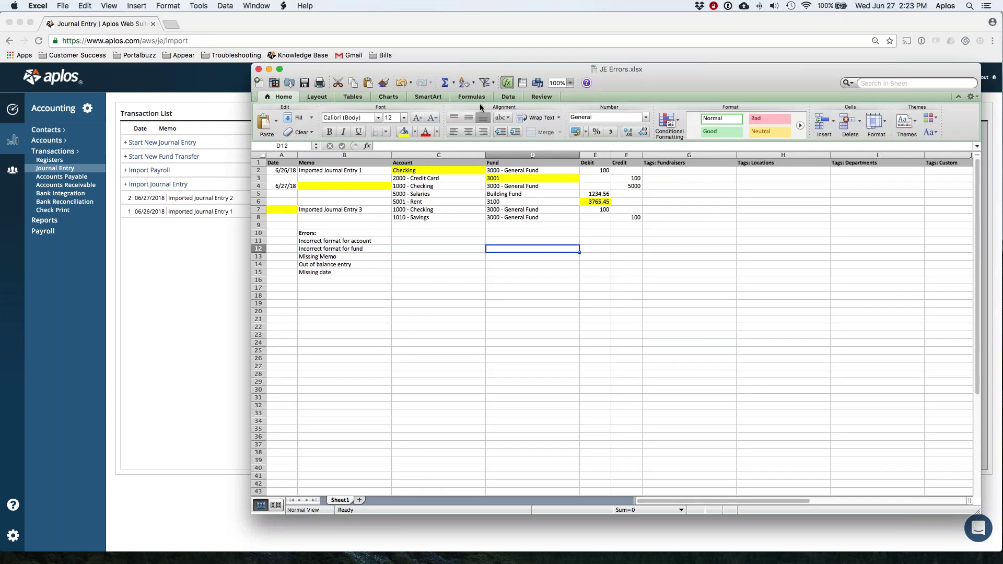
{"action": "left_click_drag", "start_coordinate": [636, 81], "coordinate": [460, 47]}
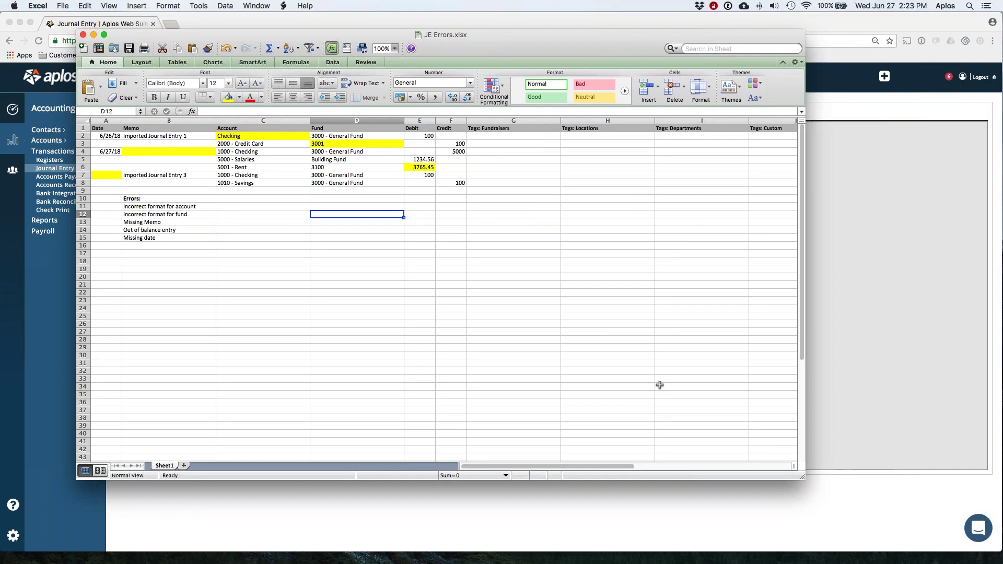
{"action": "left_click_drag", "start_coordinate": [803, 477], "coordinate": [900, 492]}
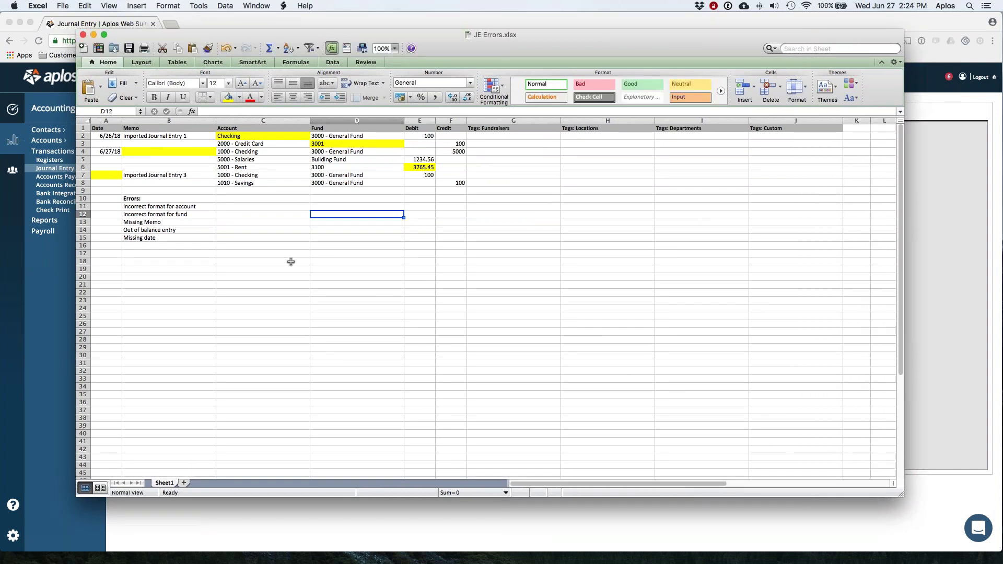
{"action": "left_click", "coordinate": [260, 137]}
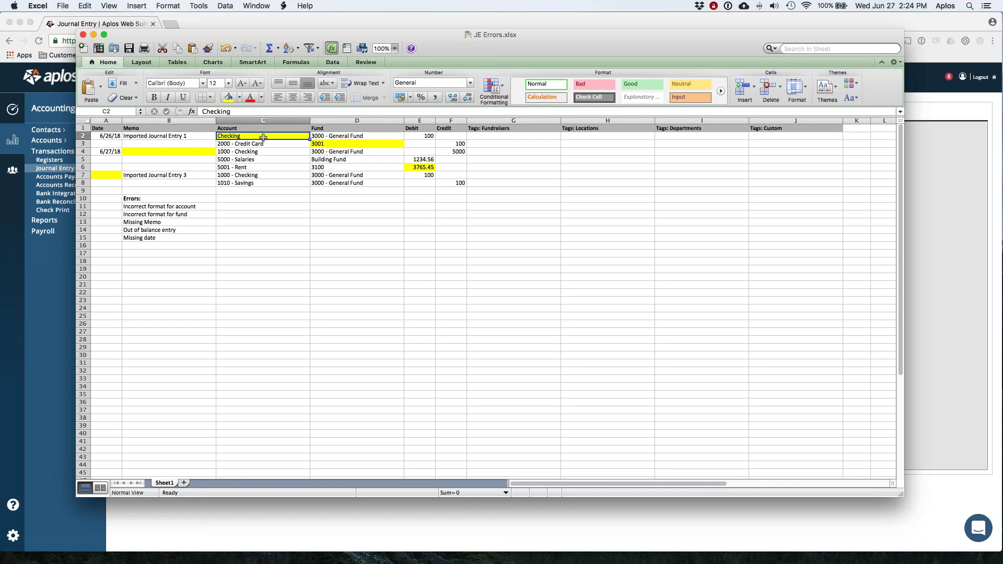
{"action": "key", "text": "Down"}
{"action": "key", "text": "Right"}
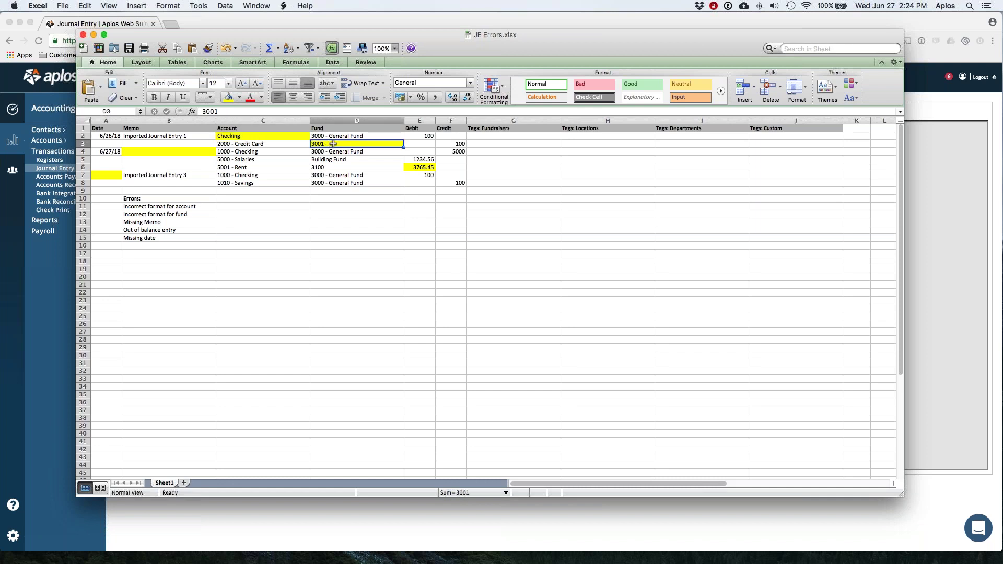
- Switch back to Aplos in the browser and view the equity and fund balance accounts in the Chart of Accounts
{"action": "left_click", "coordinate": [45, 255]}
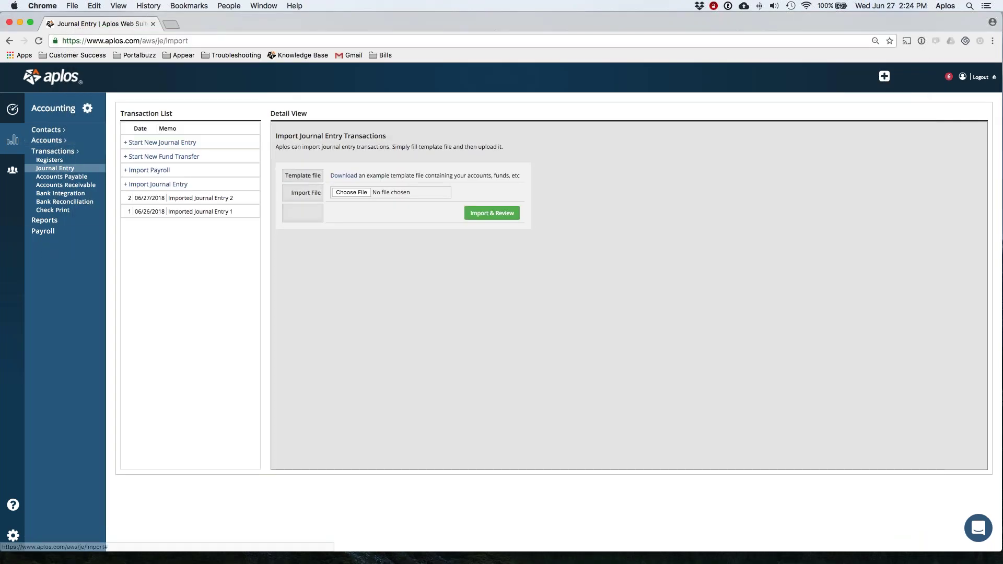
{"action": "left_click", "coordinate": [48, 140]}
{"action": "left_click", "coordinate": [52, 150]}
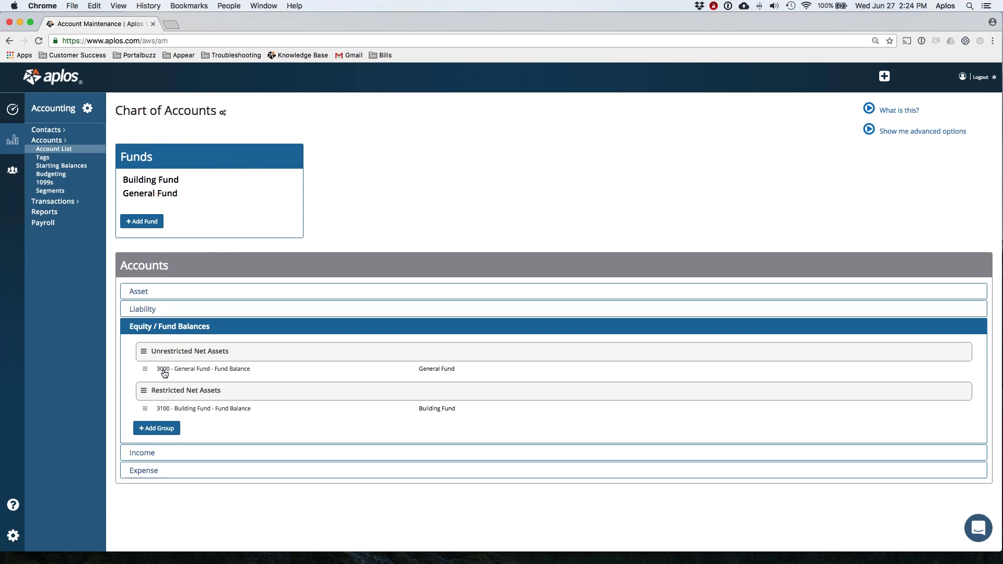
- Switch to JE Errors.xlsx in Excel and examine the missing memo in B4 and the out-of-balance debits in E5:E6
{"action": "mouse_move", "coordinate": [472, 555]}
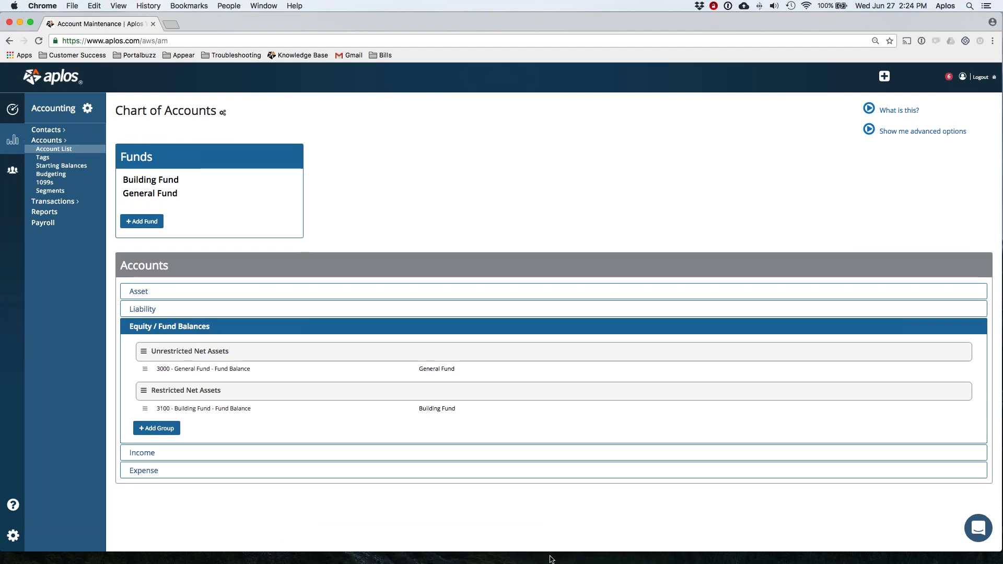
{"action": "left_click", "coordinate": [555, 561]}
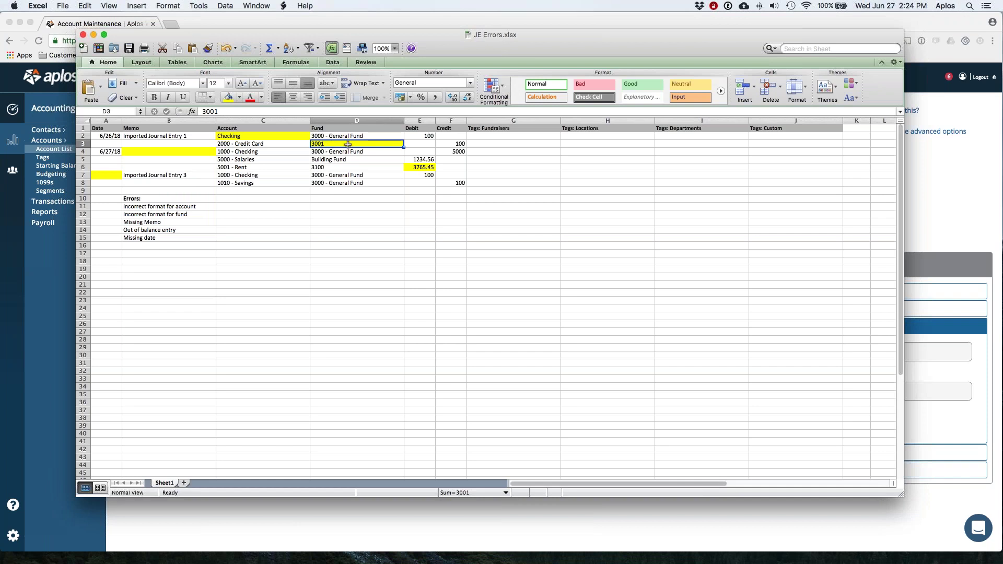
{"action": "left_click", "coordinate": [139, 153]}
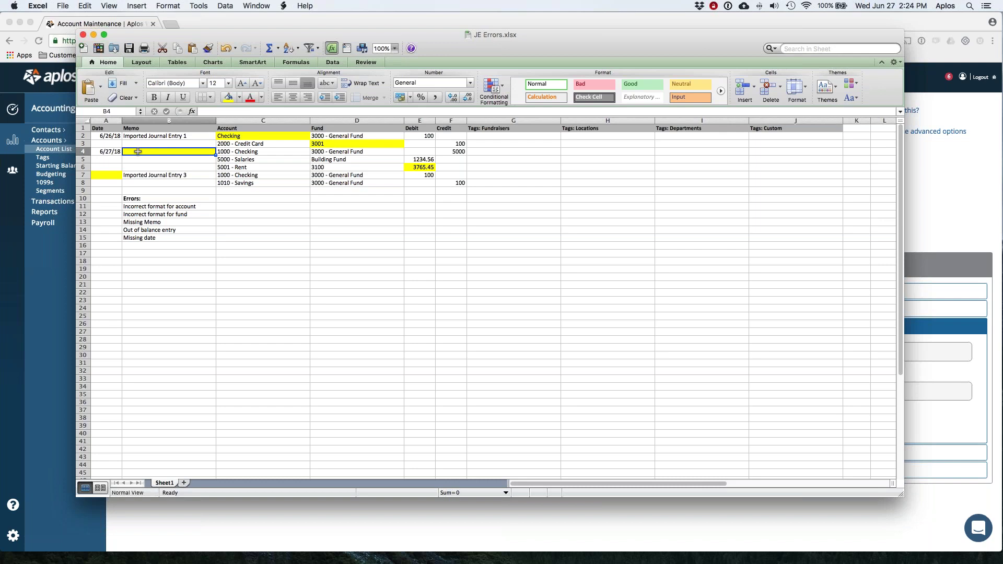
{"action": "left_click", "coordinate": [425, 167]}
{"action": "left_click_drag", "start_coordinate": [424, 159], "coordinate": [425, 167]}
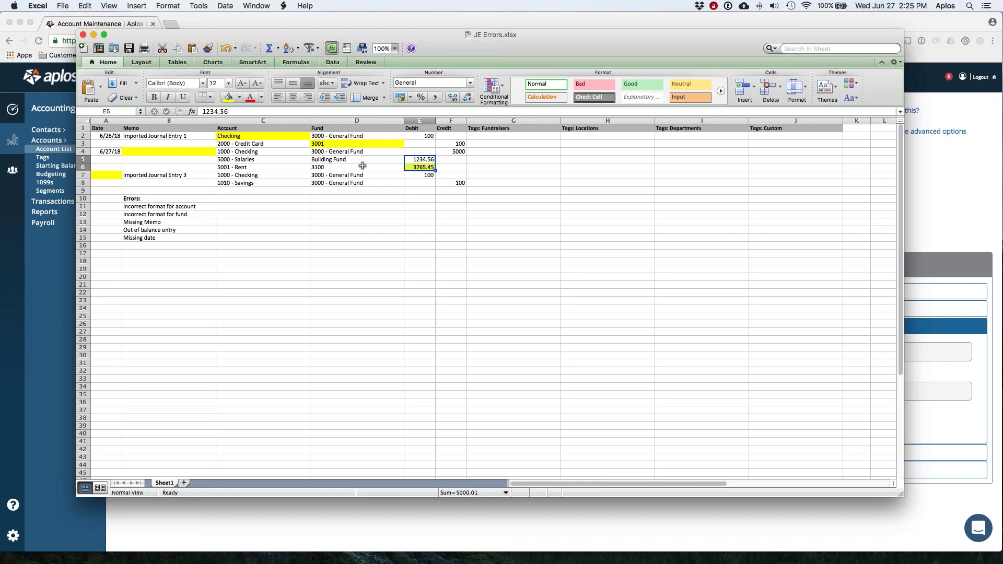
- Examine the three accepted fund formats in D4:D6: number with name, name only, and number only
{"action": "left_click", "coordinate": [340, 159]}
{"action": "left_click_drag", "start_coordinate": [340, 159], "coordinate": [341, 165]}
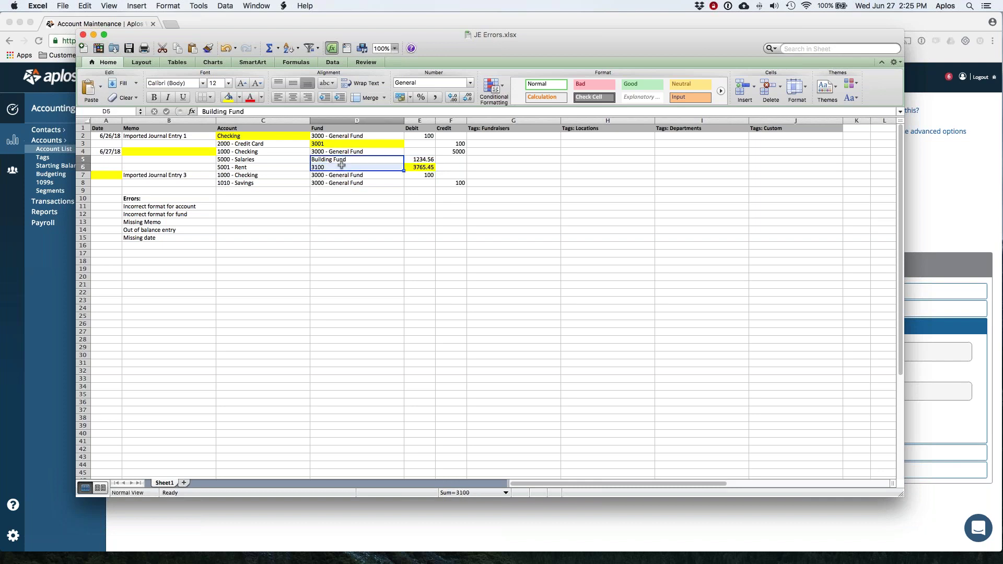
{"action": "left_click", "coordinate": [334, 151]}
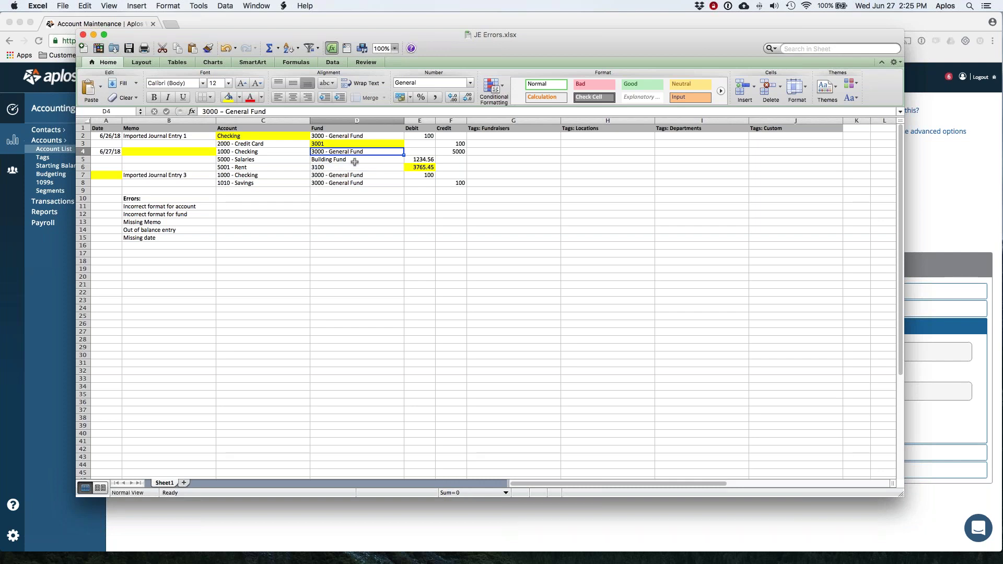
{"action": "left_click", "coordinate": [354, 161]}
{"action": "left_click", "coordinate": [336, 168]}
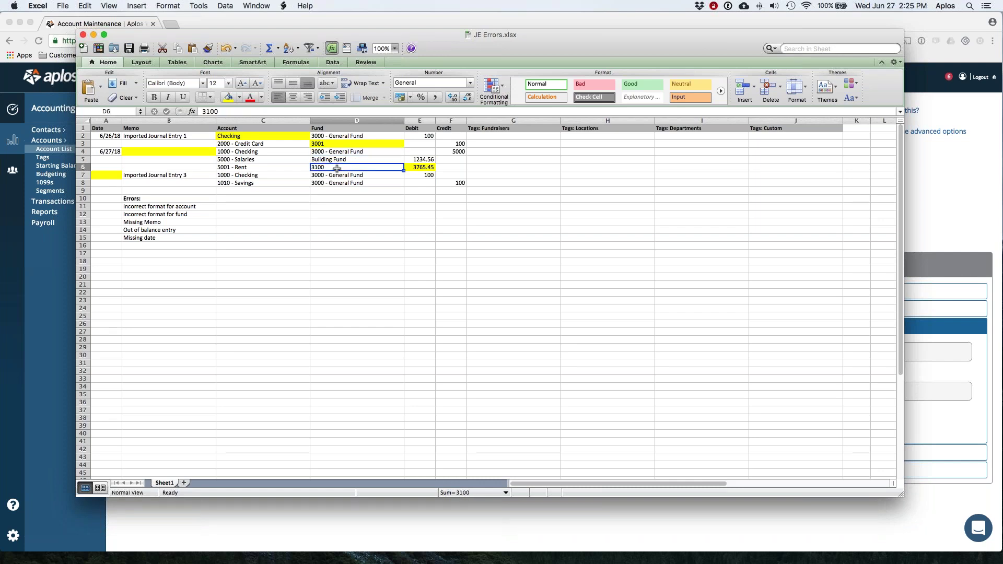
{"action": "left_click_drag", "start_coordinate": [336, 151], "coordinate": [337, 167]}
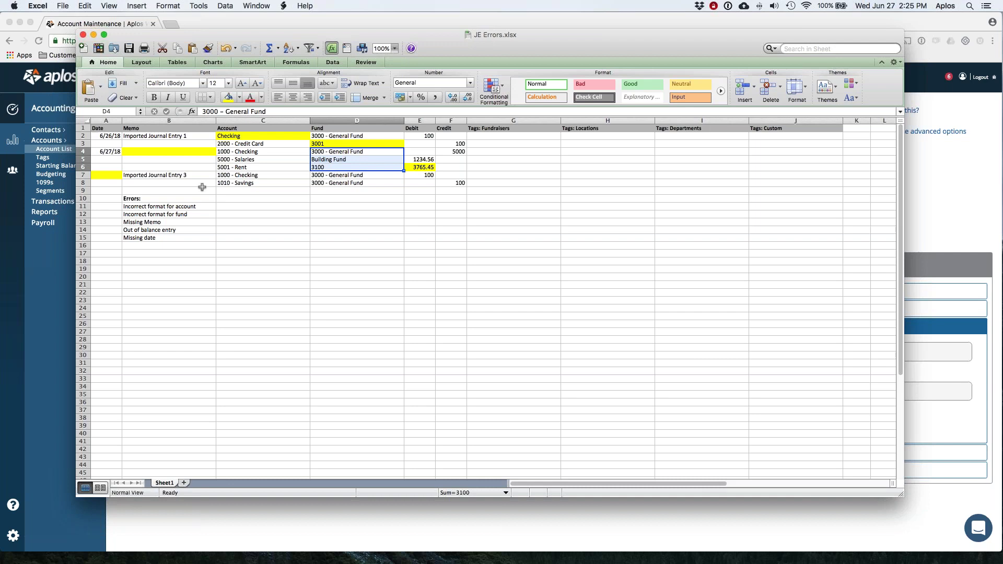
{"action": "left_click", "coordinate": [326, 160]}
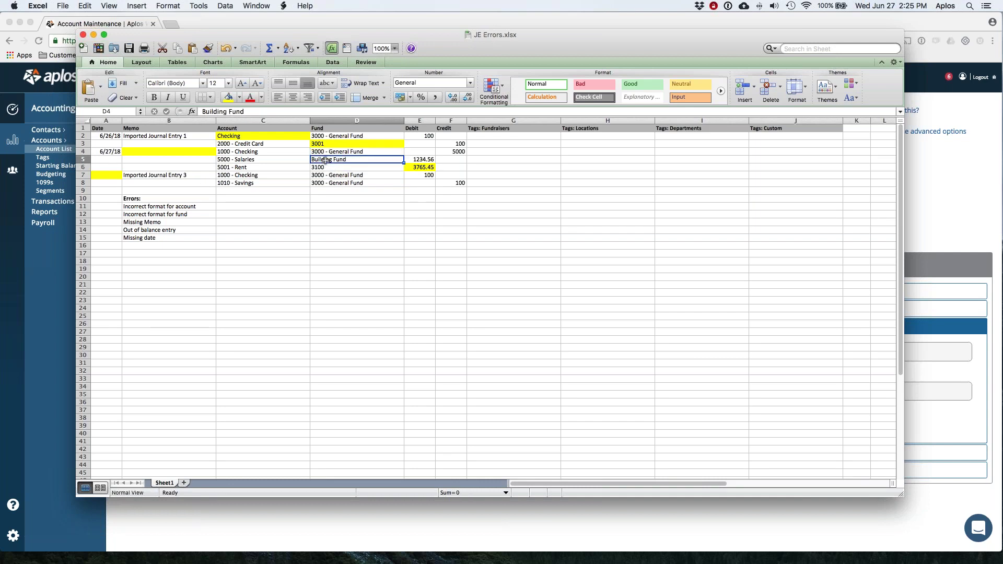
- Examine the missing date in A7 and how rows 7 and 8 relate to the entry starting in row 4
{"action": "left_click", "coordinate": [112, 175]}
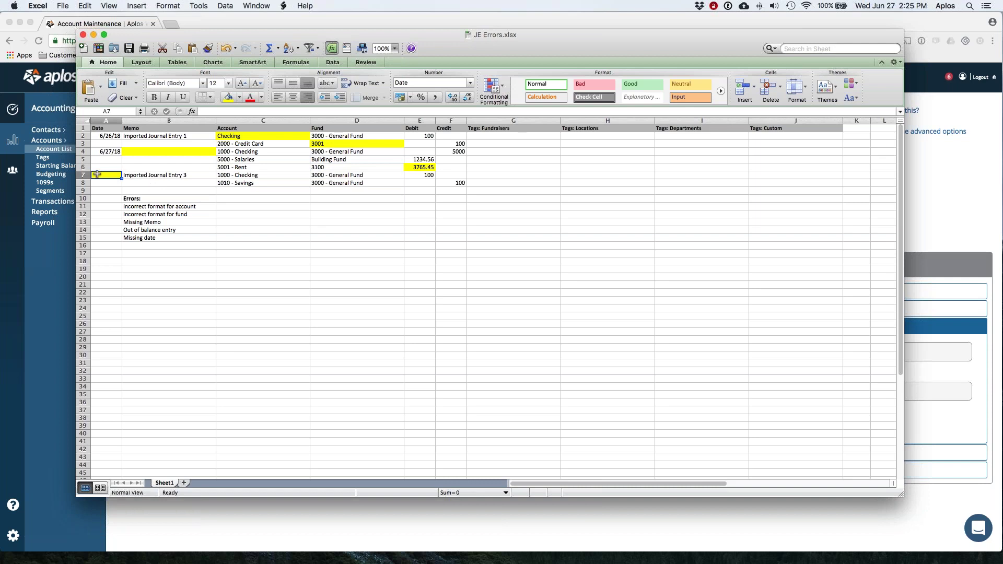
{"action": "left_click_drag", "start_coordinate": [100, 175], "coordinate": [464, 180]}
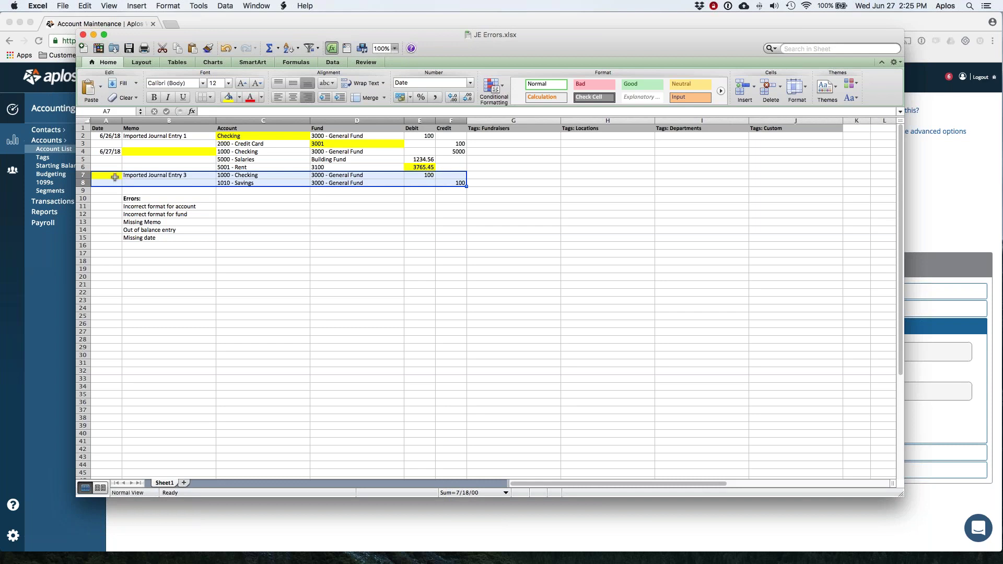
{"action": "left_click_drag", "start_coordinate": [107, 152], "coordinate": [449, 179]}
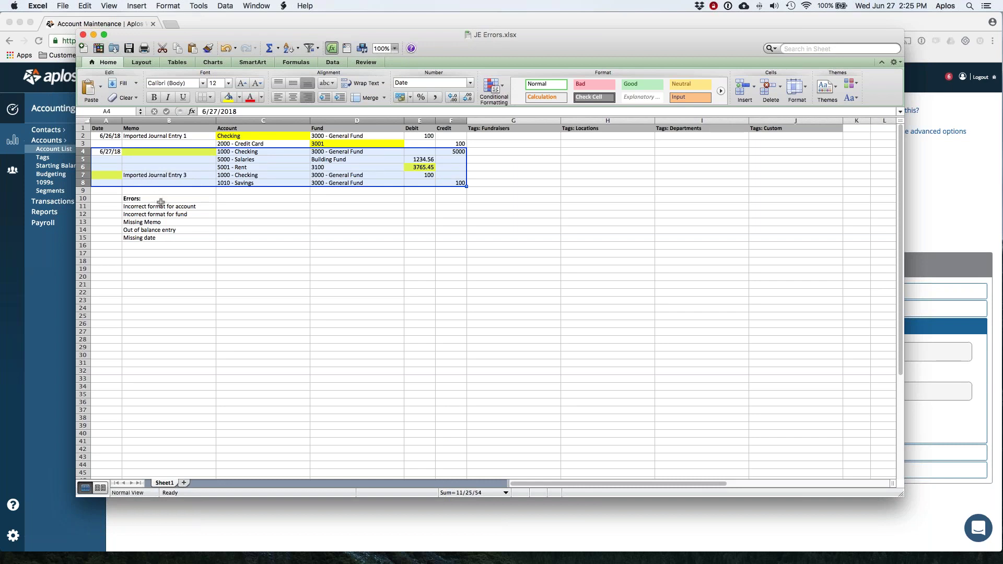
- Clear the error notes from cells B10:B15 below the journal entry data
{"action": "left_click", "coordinate": [240, 207]}
{"action": "left_click_drag", "start_coordinate": [156, 199], "coordinate": [157, 237]}
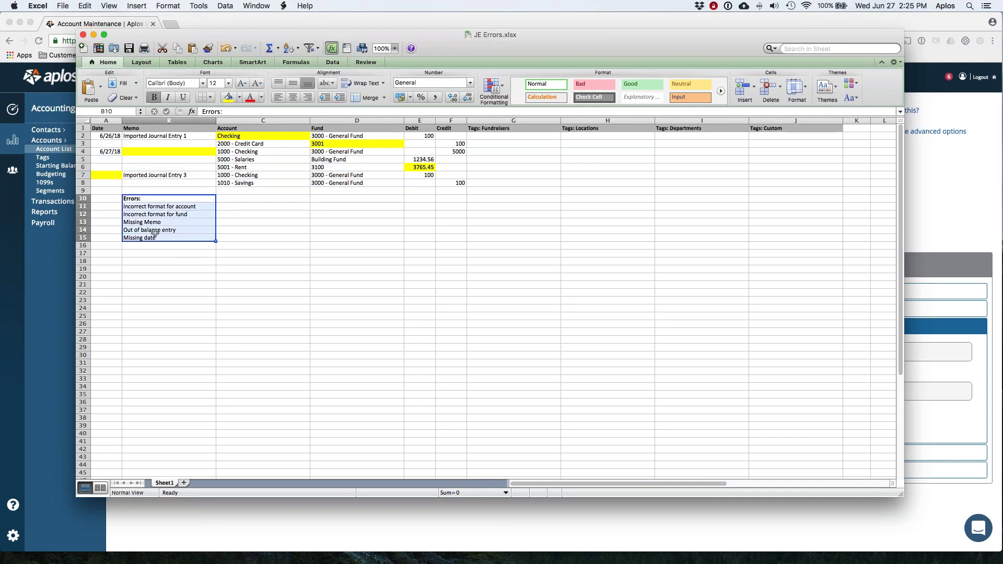
{"action": "left_click", "coordinate": [768, 86]}
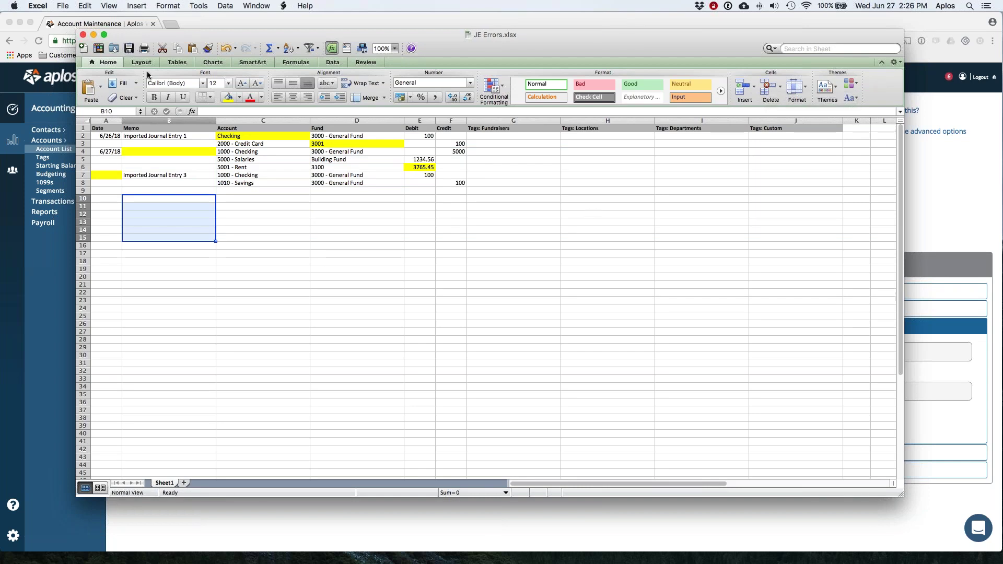
- Switch back to Aplos in the browser and open the journal entry import form
{"action": "left_click", "coordinate": [277, 21]}
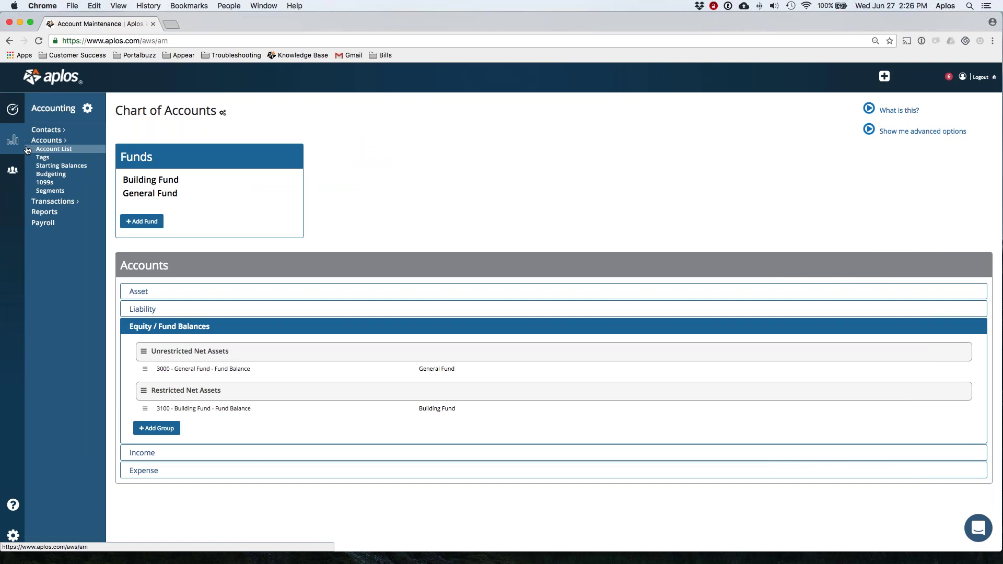
{"action": "left_click", "coordinate": [46, 204]}
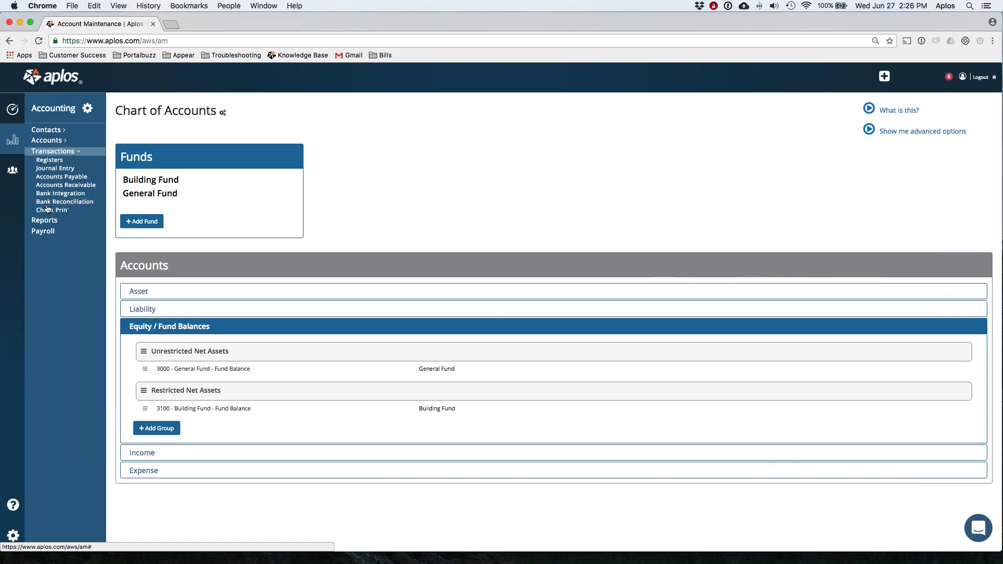
{"action": "left_click", "coordinate": [56, 168]}
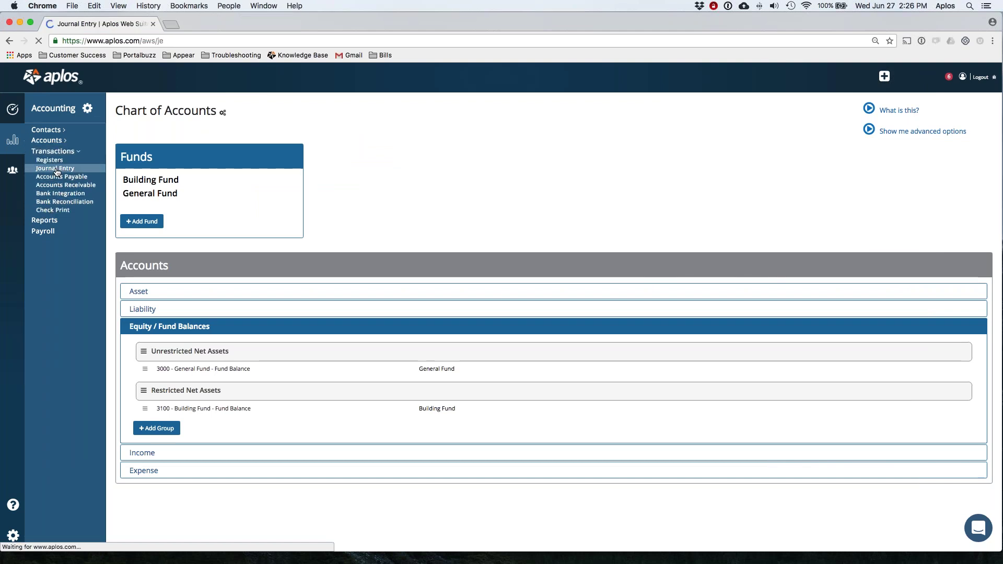
{"action": "left_click", "coordinate": [143, 184]}
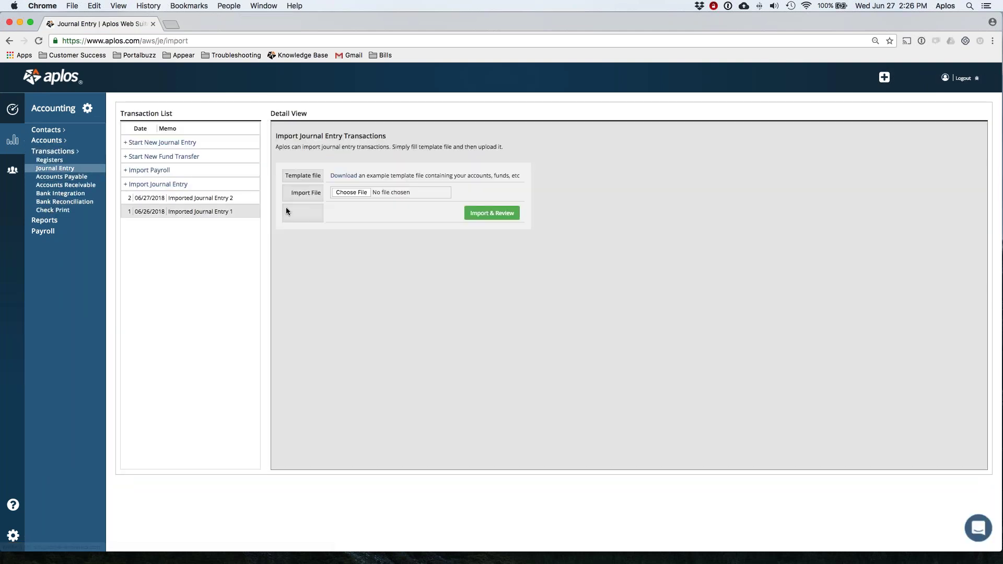
- Choose the JE Errors file as the import file and import it for review
{"action": "left_click", "coordinate": [348, 192]}
{"action": "left_click", "coordinate": [444, 88]}
{"action": "double_click", "coordinate": [445, 88]}
{"action": "left_click", "coordinate": [490, 213]}
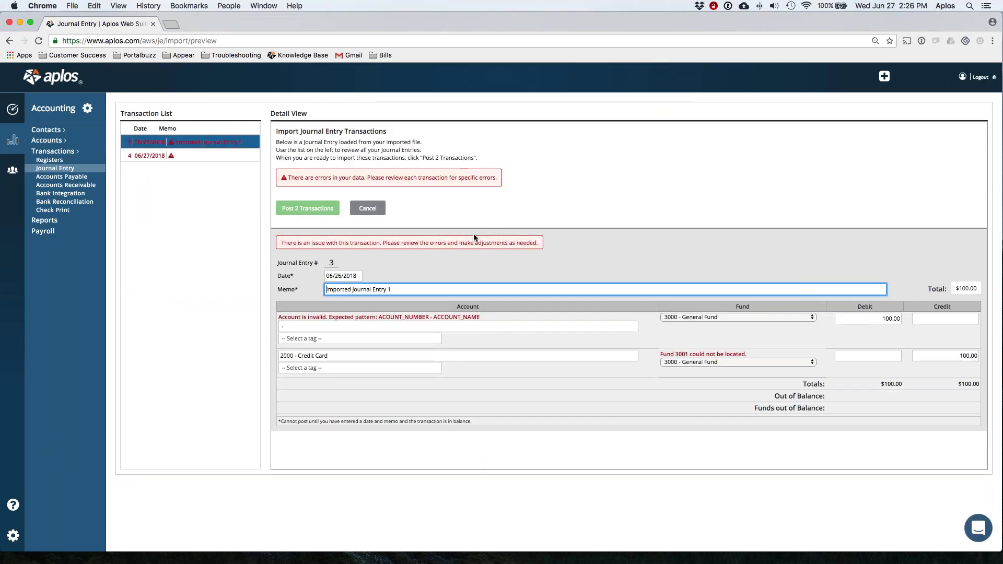
- Examine the overall import error notice and the specific account and fund errors in Imported Journal Entry 1
{"action": "left_click_drag", "start_coordinate": [287, 178], "coordinate": [496, 178]}
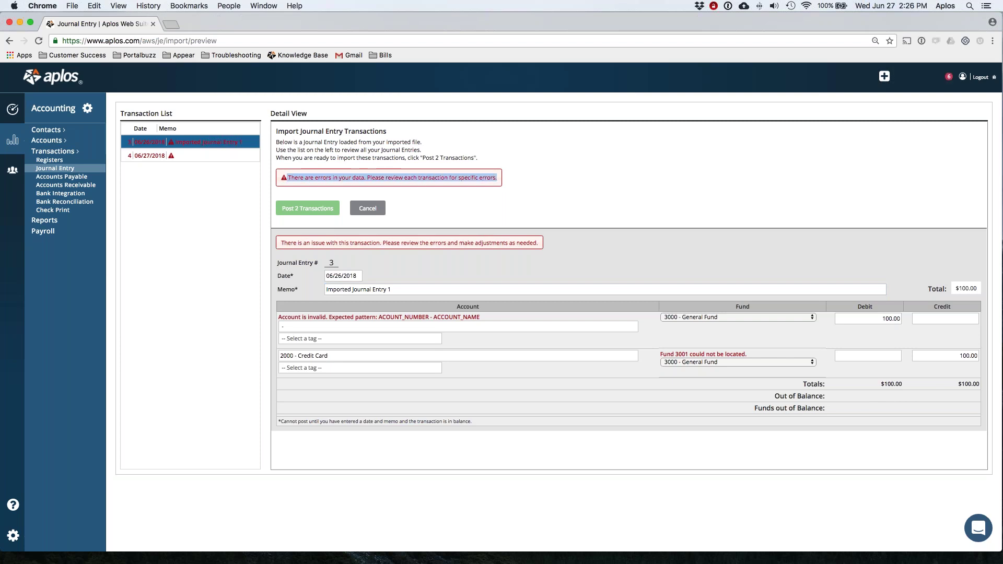
{"action": "left_click", "coordinate": [507, 202]}
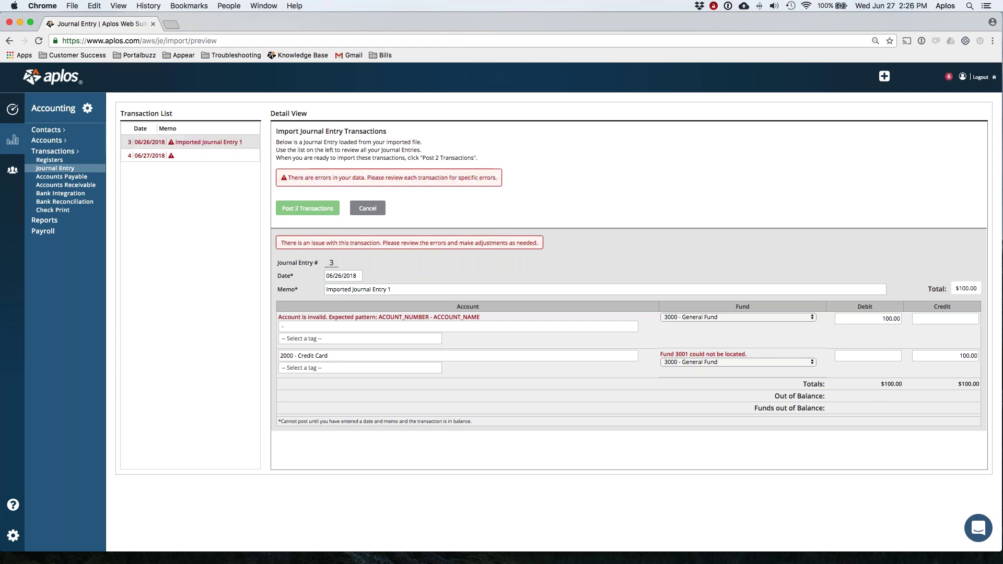
{"action": "left_click", "coordinate": [239, 144]}
{"action": "left_click", "coordinate": [239, 144]}
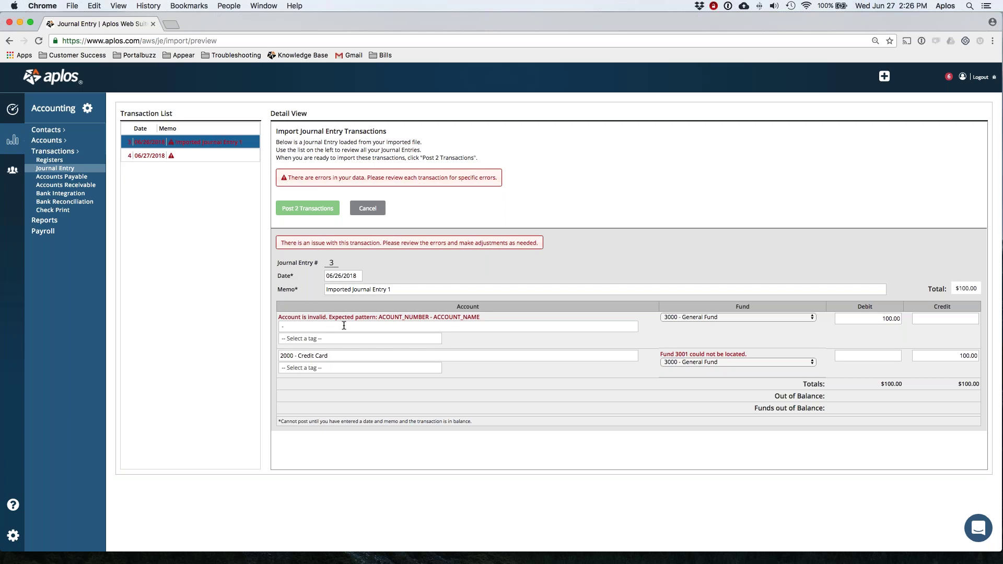
- Set the account on the first line of Imported Journal Entry 1 to 1000 - Checking
{"action": "left_click", "coordinate": [311, 325]}
{"action": "key", "text": "BackSpace"}
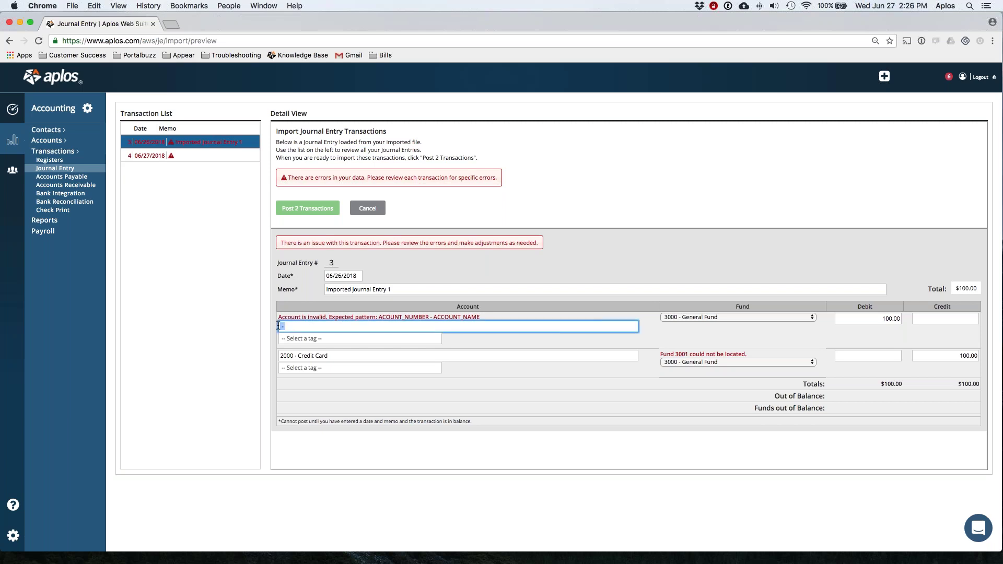
{"action": "left_click", "coordinate": [317, 327]}
{"action": "key", "text": "Down"}
{"action": "key", "text": "Return"}
{"action": "left_click", "coordinate": [525, 289]}
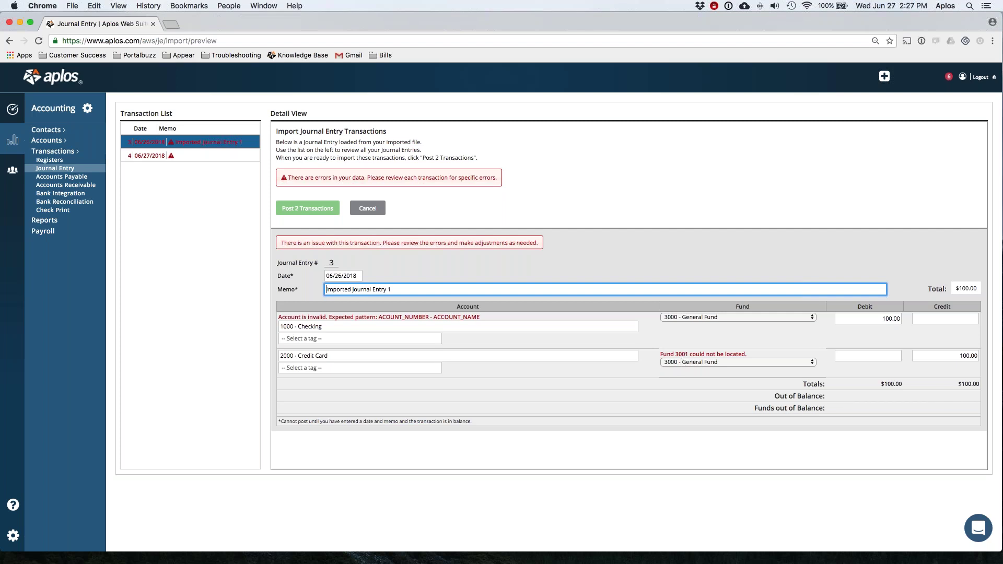
- Select 3000 - General Fund as the fund for the 2000 - Credit Card line
{"action": "left_click", "coordinate": [682, 361]}
{"action": "left_click", "coordinate": [682, 362]}
{"action": "left_click", "coordinate": [682, 362]}
{"action": "left_click", "coordinate": [685, 368]}
{"action": "left_click", "coordinate": [684, 367]}
{"action": "left_click", "coordinate": [685, 353]}
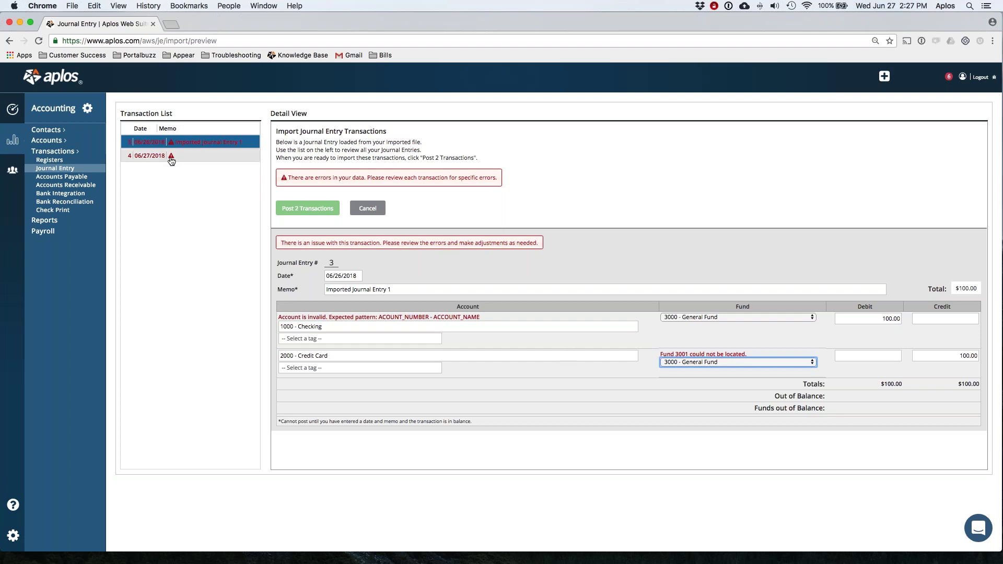
- Open the imported entry dated 06/27/2018 and enter the memo "Journal Entry 2"
{"action": "left_click", "coordinate": [186, 156]}
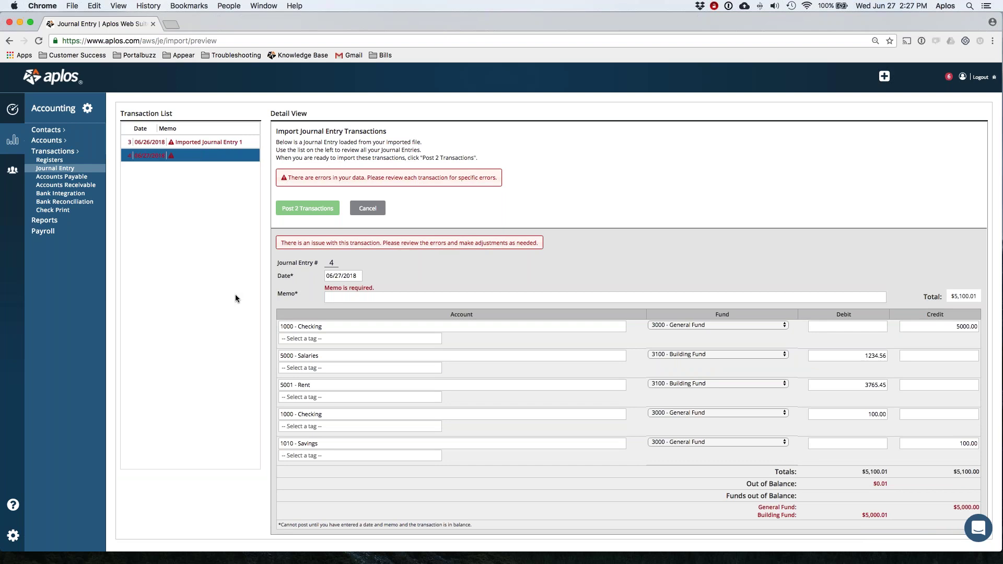
{"action": "left_click", "coordinate": [392, 298]}
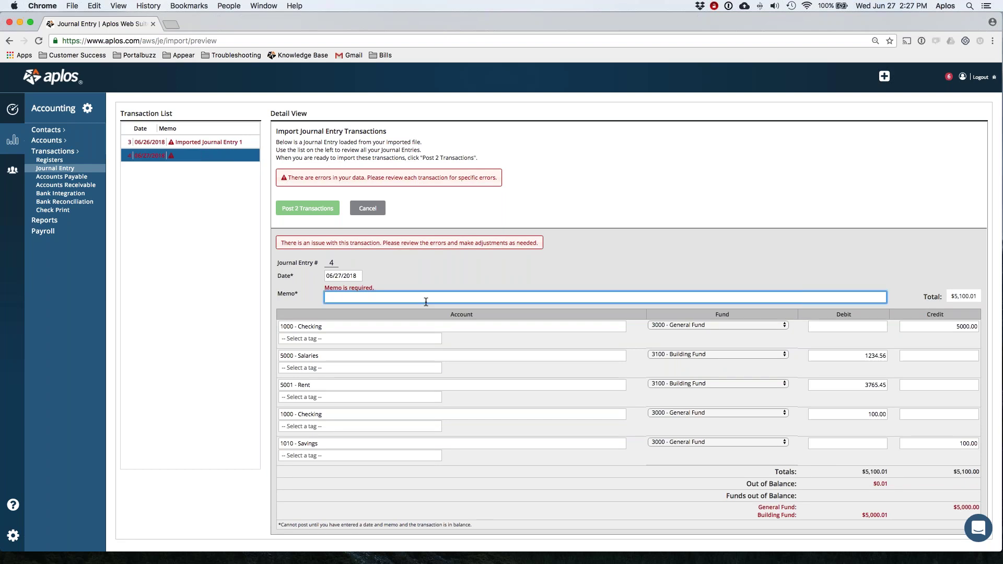
{"action": "type", "text": "Journal Entry 2"}
{"action": "left_click", "coordinate": [443, 284]}
- Examine the Salaries and Rent debits against the entry's totals and out-of-balance amounts
{"action": "scroll", "coordinate": [444, 286], "scroll_direction": "down", "scroll_amount": 2}
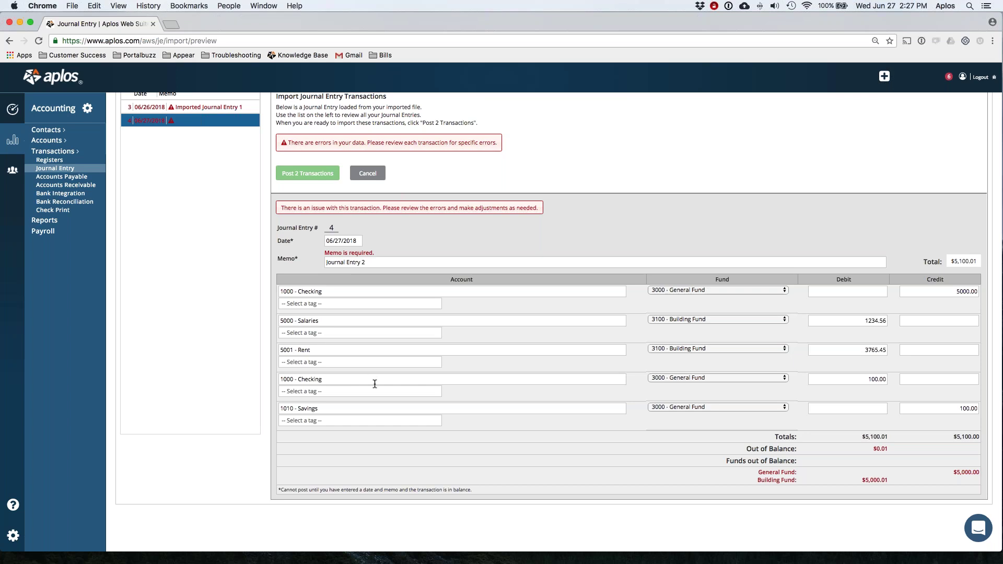
{"action": "left_click", "coordinate": [885, 320]}
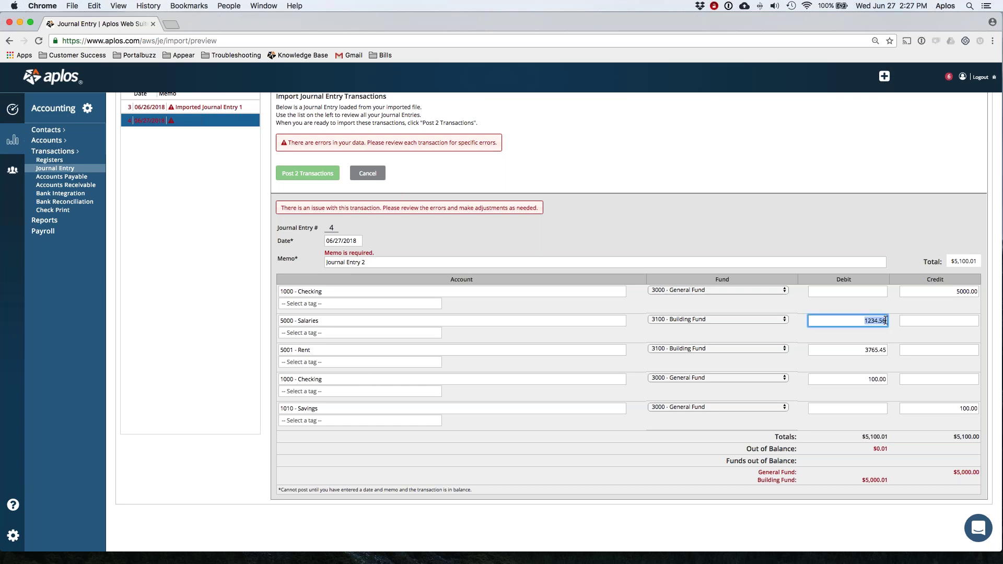
{"action": "left_click", "coordinate": [886, 350]}
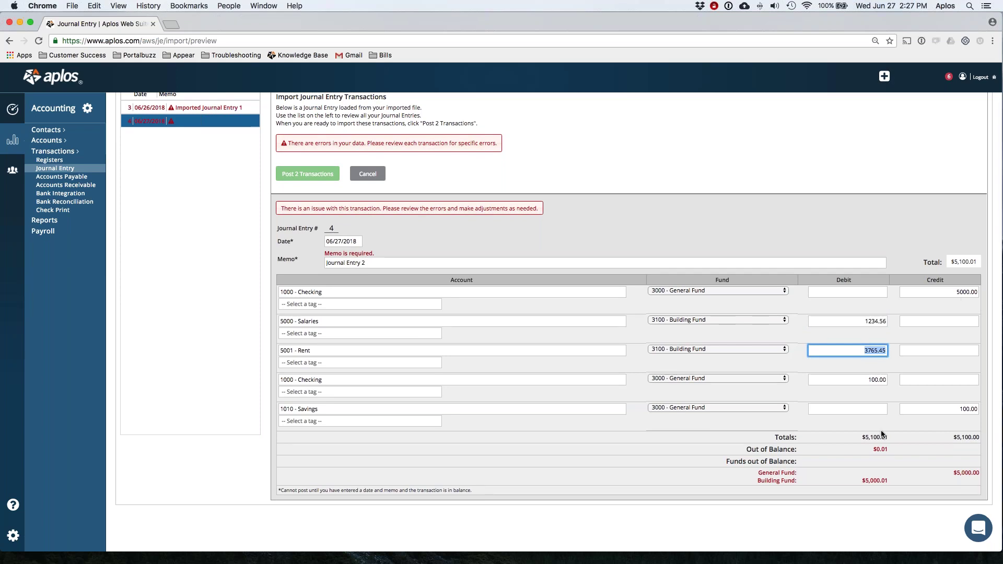
{"action": "left_click_drag", "start_coordinate": [882, 434], "coordinate": [966, 480]}
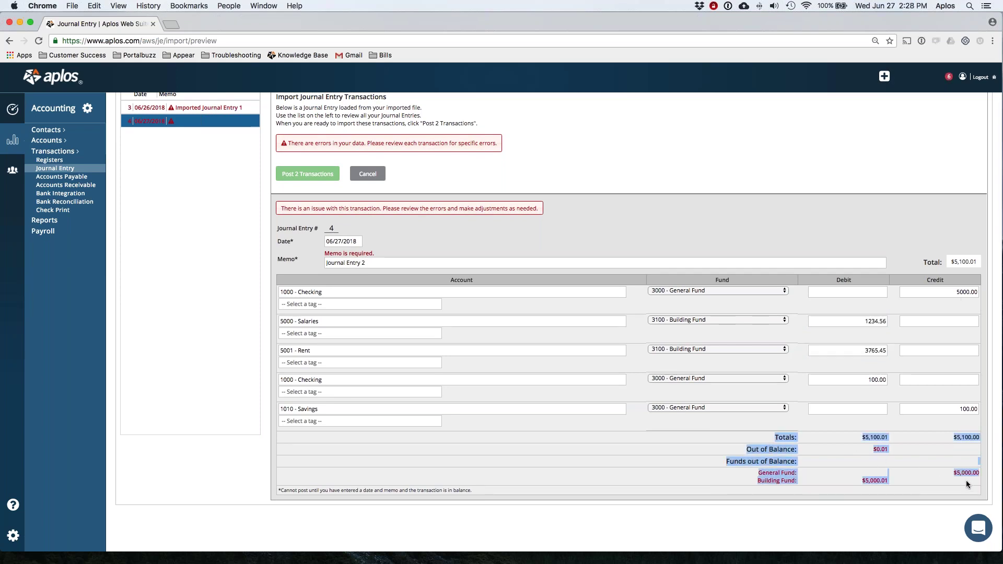
{"action": "left_click", "coordinate": [960, 483]}
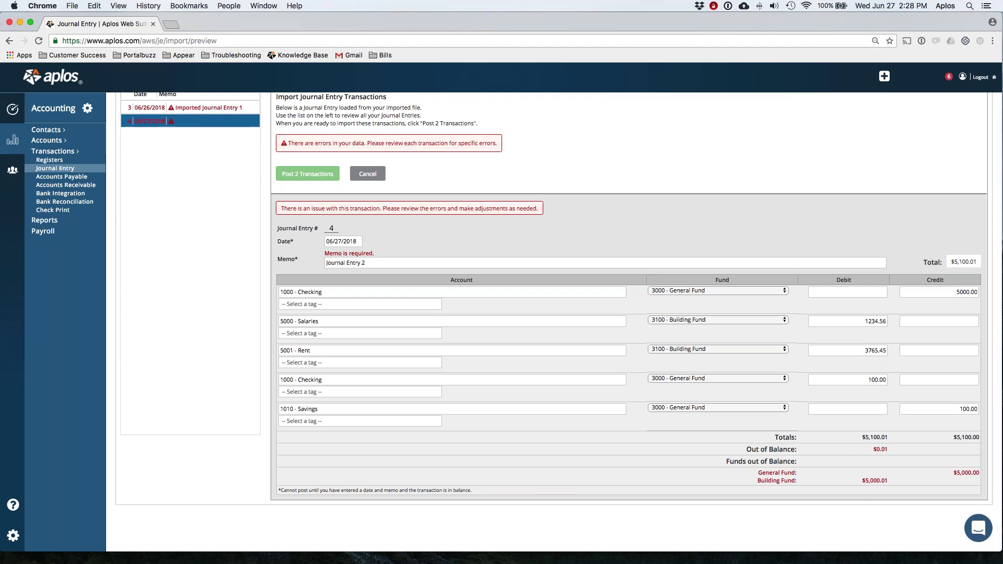
- Set the debit on the 5001 - Rent line to 3765.44
{"action": "left_click", "coordinate": [883, 321]}
{"action": "left_click", "coordinate": [885, 350]}
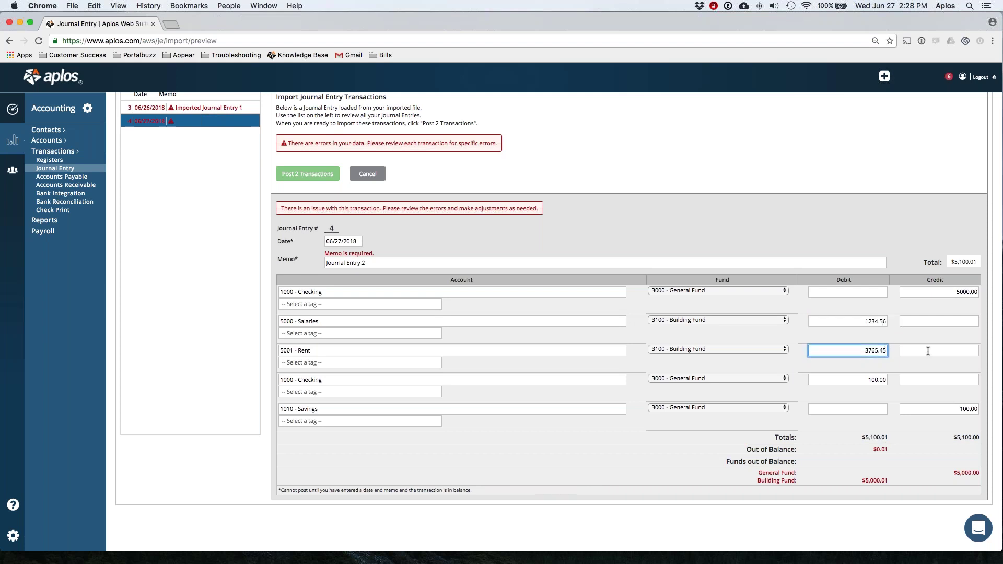
{"action": "key", "text": "BackSpace"}
{"action": "type", "text": "4"}
{"action": "left_click", "coordinate": [860, 459]}
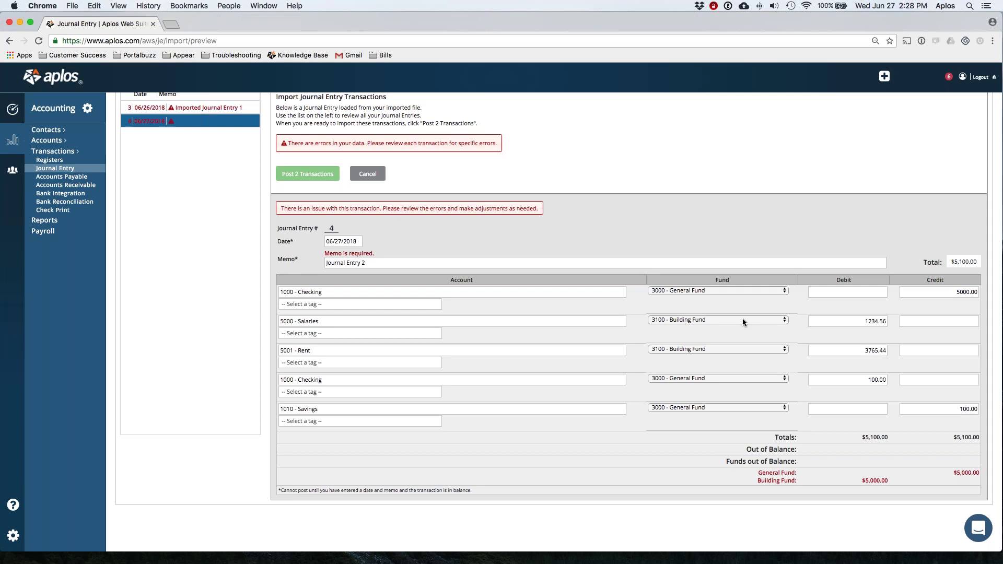
- Assign the 5000 - Salaries and 5001 - Rent lines to 3000 - General Fund
{"action": "left_click", "coordinate": [784, 321]}
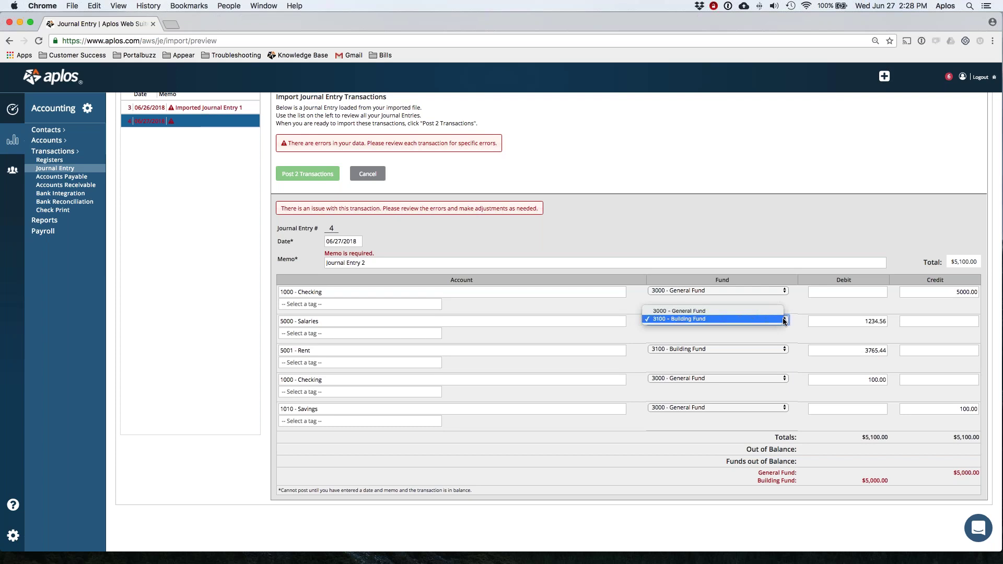
{"action": "left_click", "coordinate": [741, 311]}
{"action": "left_click", "coordinate": [761, 350]}
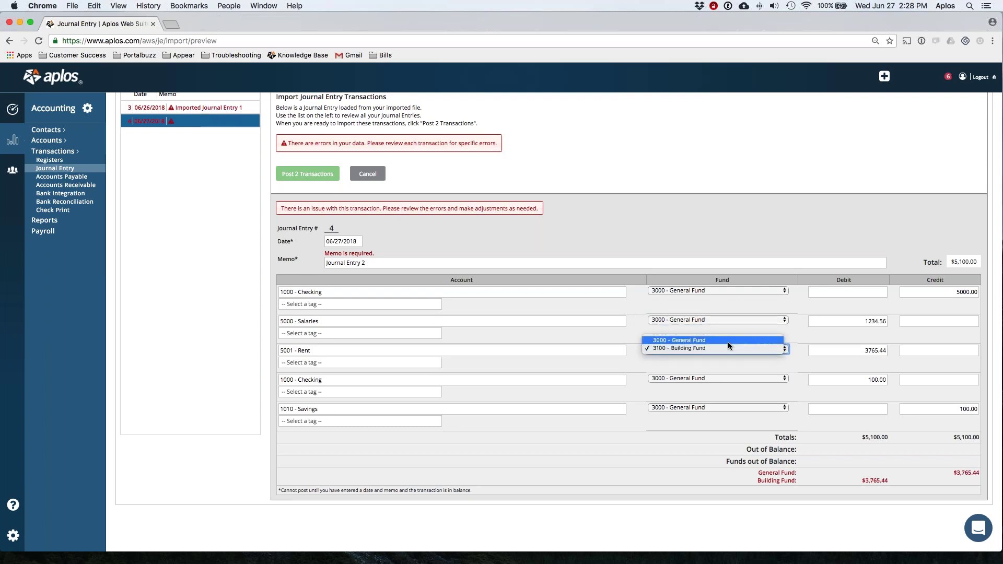
{"action": "left_click", "coordinate": [725, 338]}
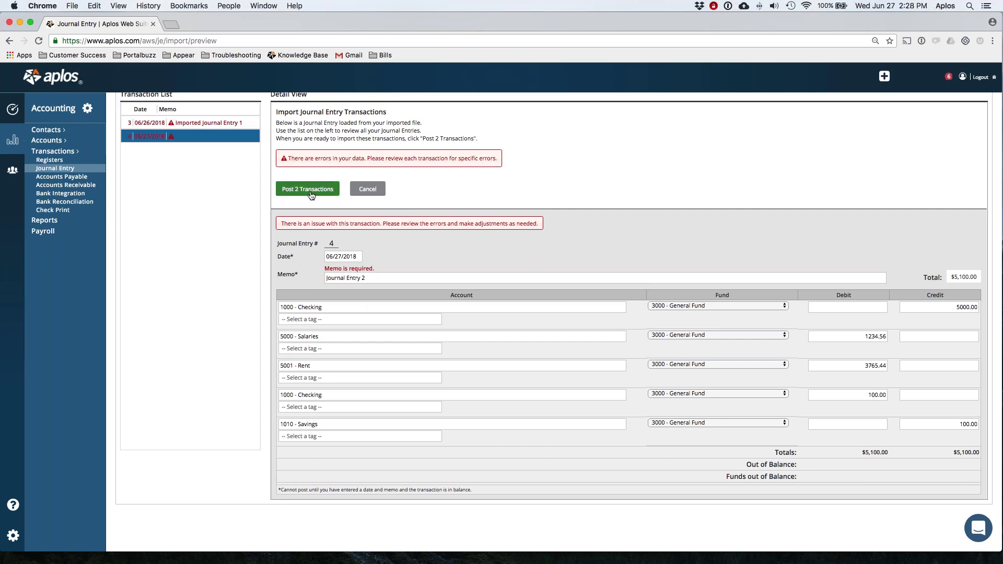
- Change the memo of the 06/27/2018 entry to "Error Journal Entry 2"
{"action": "scroll", "coordinate": [311, 196], "scroll_direction": "up", "scroll_amount": 1}
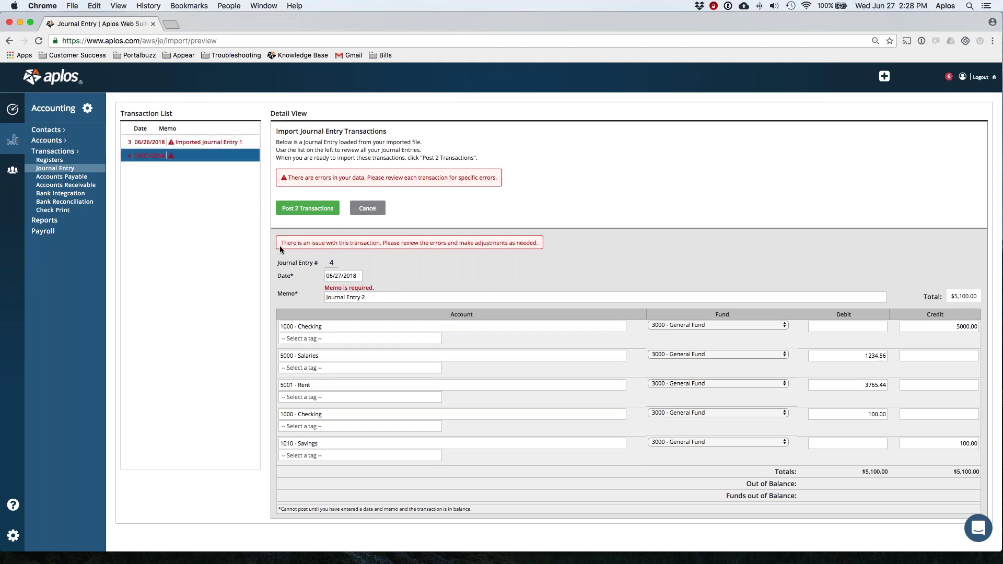
{"action": "left_click_drag", "start_coordinate": [394, 297], "coordinate": [326, 297]}
{"action": "left_click", "coordinate": [326, 297]}
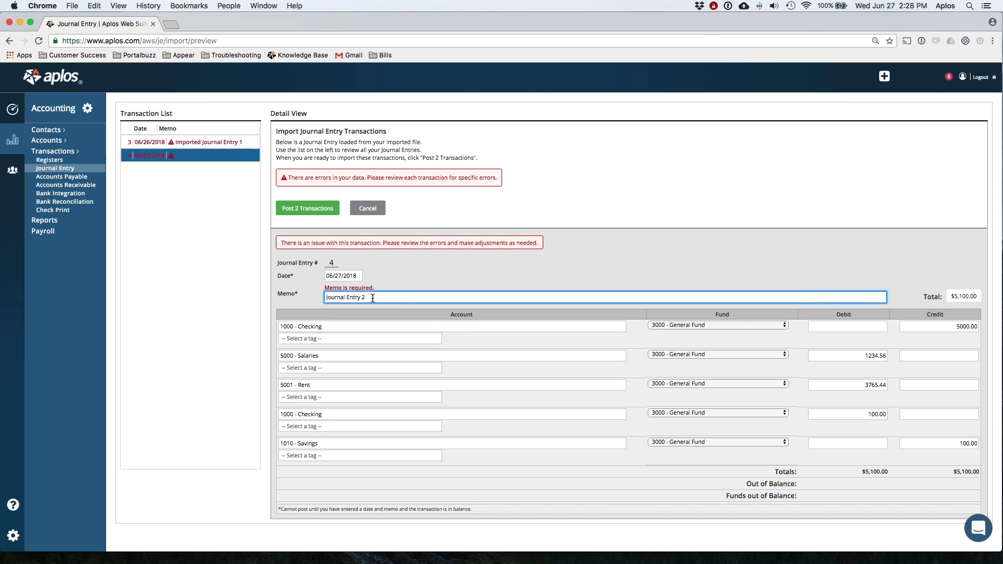
{"action": "type", "text": "Error"}
- Change the memo of the 06/26/2018 entry to "Error Journal Entry 1" and try to post both transactions
{"action": "left_click", "coordinate": [203, 143]}
{"action": "double_click", "coordinate": [338, 289]}
{"action": "type", "text": "Error"}
{"action": "key", "text": "Tab"}
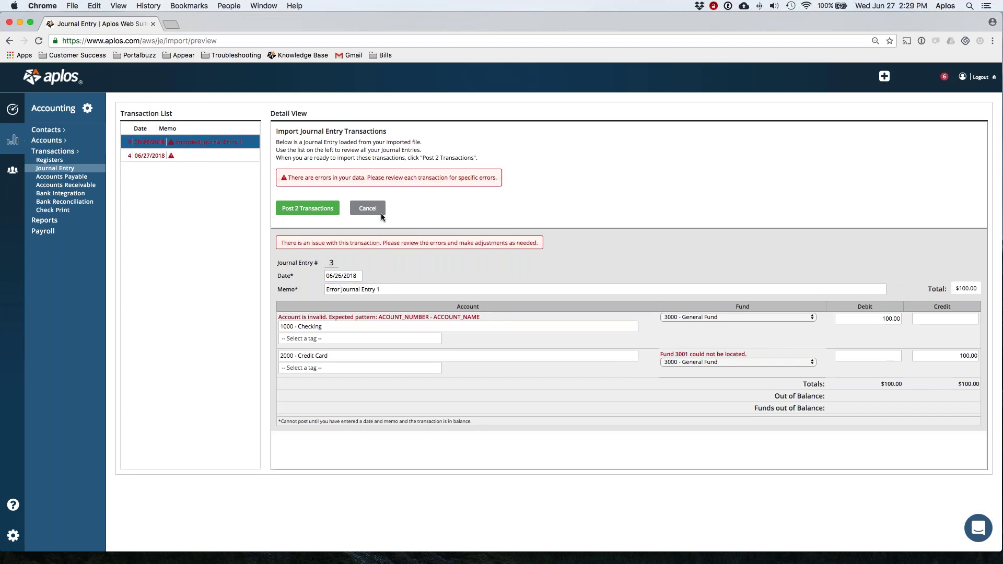
{"action": "left_click", "coordinate": [306, 209]}
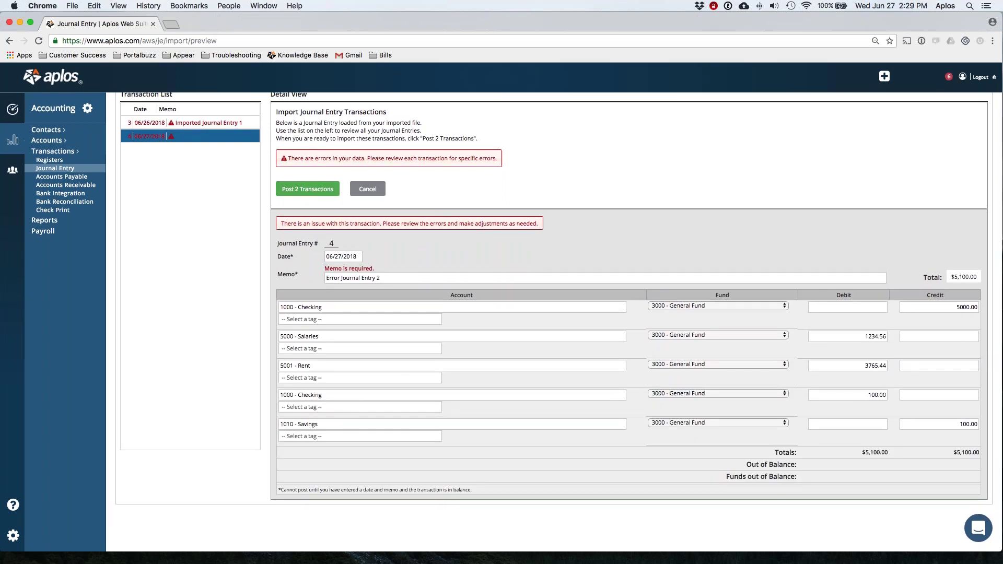
- Clear the accounts from the last two lines of Error Journal Entry 2, the second 1000 - Checking and 1010 - Savings
{"action": "triple_click", "coordinate": [307, 396]}
{"action": "key", "text": "BackSpace"}
{"action": "key", "text": "Tab"}
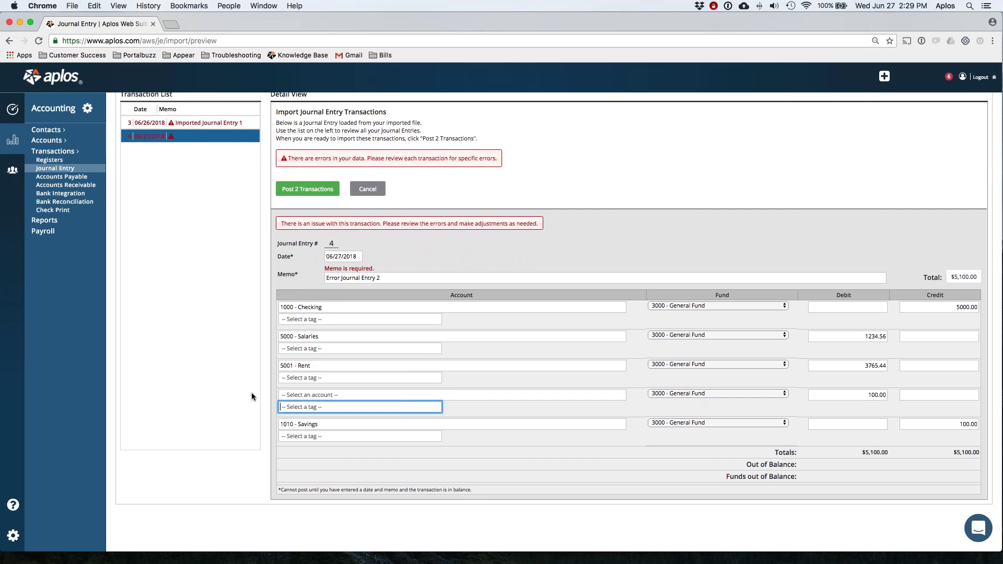
{"action": "triple_click", "coordinate": [282, 423]}
{"action": "key", "text": "BackSpace"}
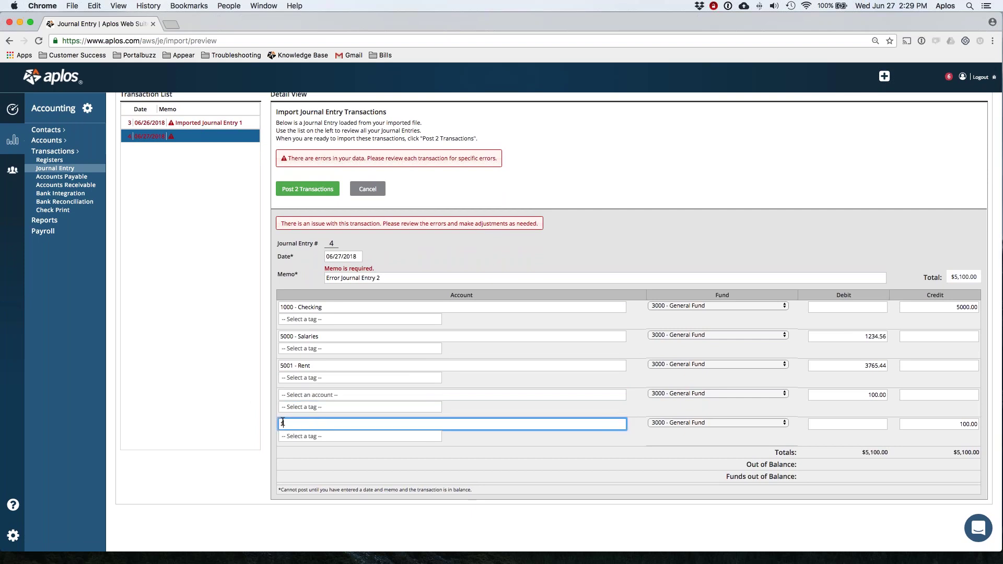
- Clear the debit and credit amounts on the two lines without an account, and post the two transactions
{"action": "left_click", "coordinate": [867, 394]}
{"action": "key", "text": "BackSpace"}
{"action": "left_click", "coordinate": [975, 427]}
{"action": "key", "text": "BackSpace"}
{"action": "key", "text": "BackSpace"}
{"action": "key", "text": "BackSpace"}
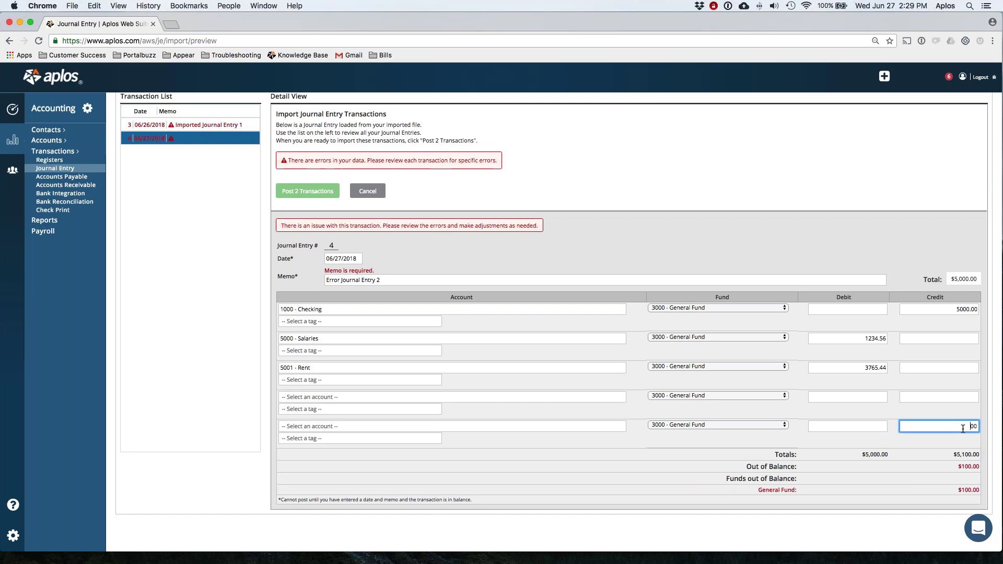
{"action": "key", "text": "BackSpace"}
{"action": "key", "text": "BackSpace"}
{"action": "left_click", "coordinate": [887, 463]}
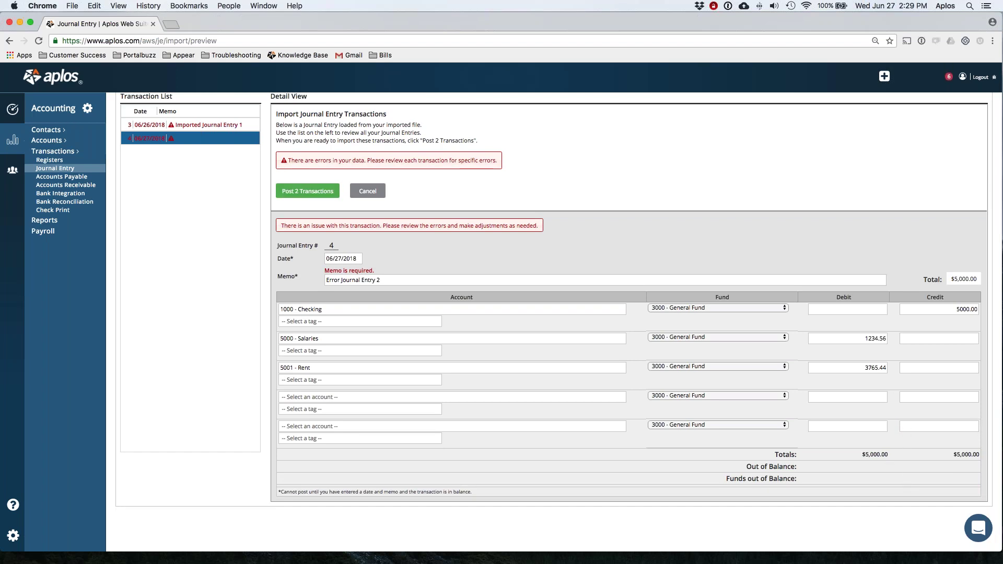
{"action": "scroll", "coordinate": [687, 399], "scroll_direction": "up", "scroll_amount": 1}
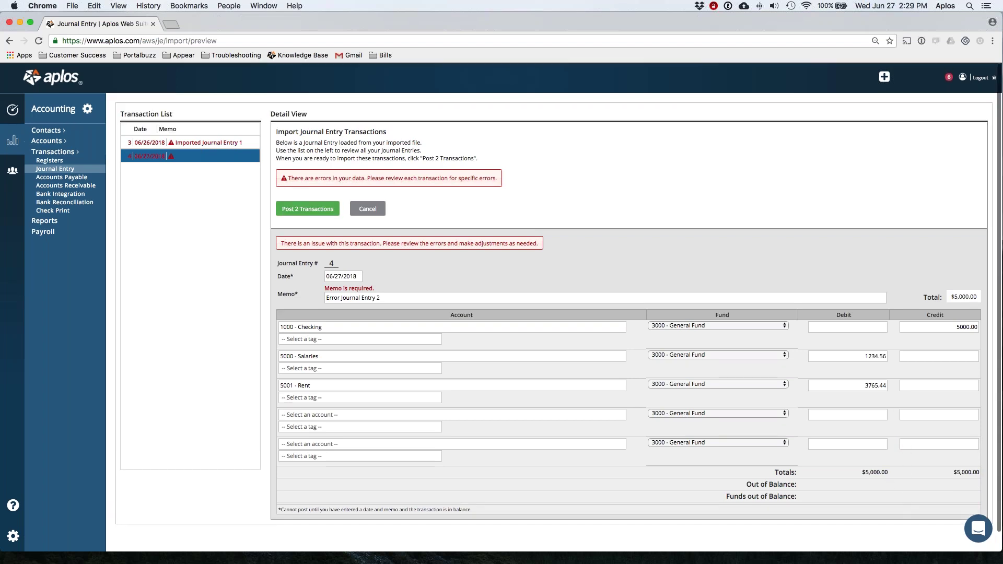
{"action": "left_click", "coordinate": [308, 216]}
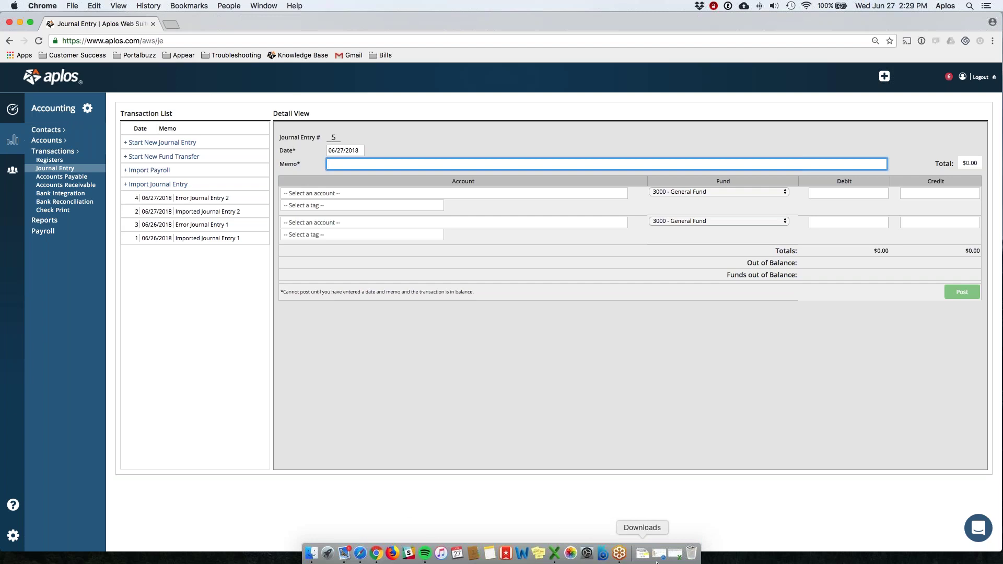
- Switch to the JE Errors.xlsx workbook in Excel and enter the missing date 6/27/18 in cell A7
{"action": "left_click", "coordinate": [553, 548]}
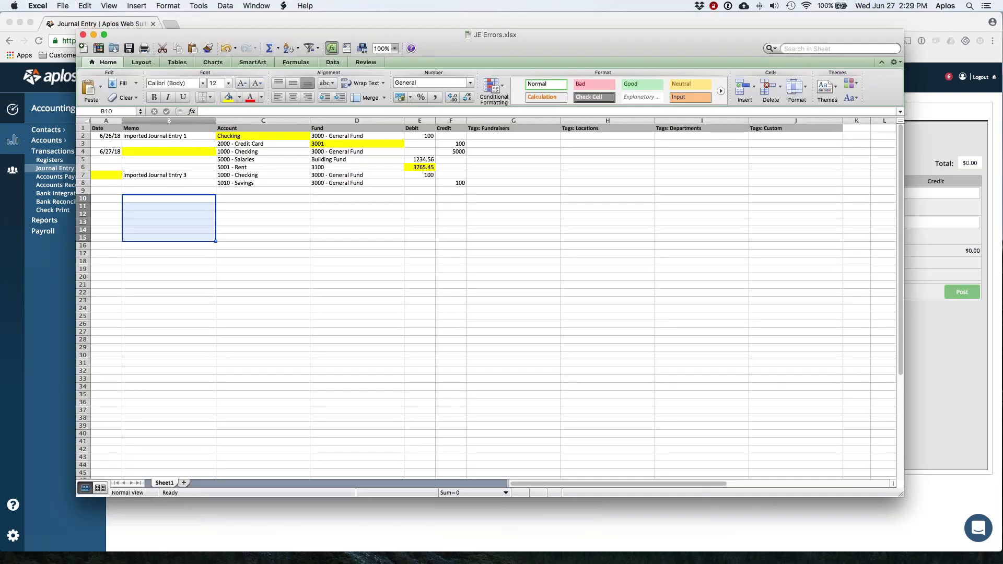
{"action": "left_click", "coordinate": [102, 176]}
{"action": "type", "text": "6/27/18"}
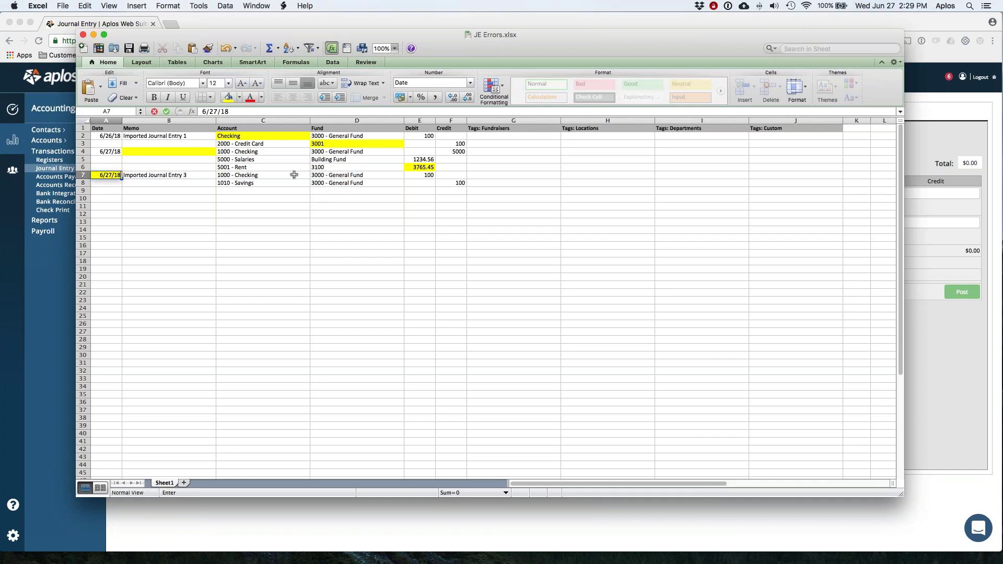
- Fill in the missing memo and number the three memos Imported Journal Entry 5, Imported Journal Entry 6 and Imported Journal Entry 7
{"action": "left_click", "coordinate": [166, 151]}
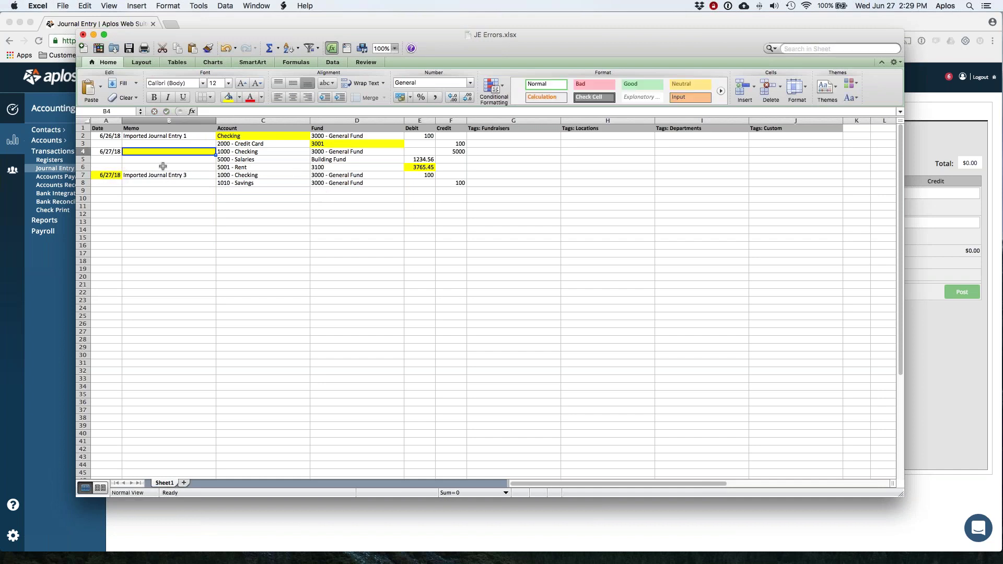
{"action": "type", "text": "Im"}
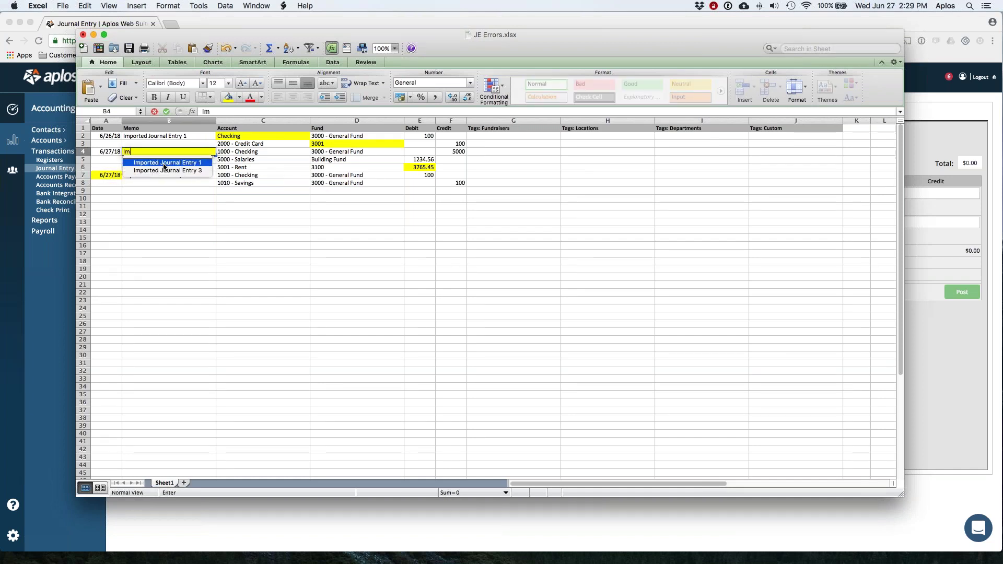
{"action": "left_click", "coordinate": [166, 163]}
{"action": "double_click", "coordinate": [166, 136]}
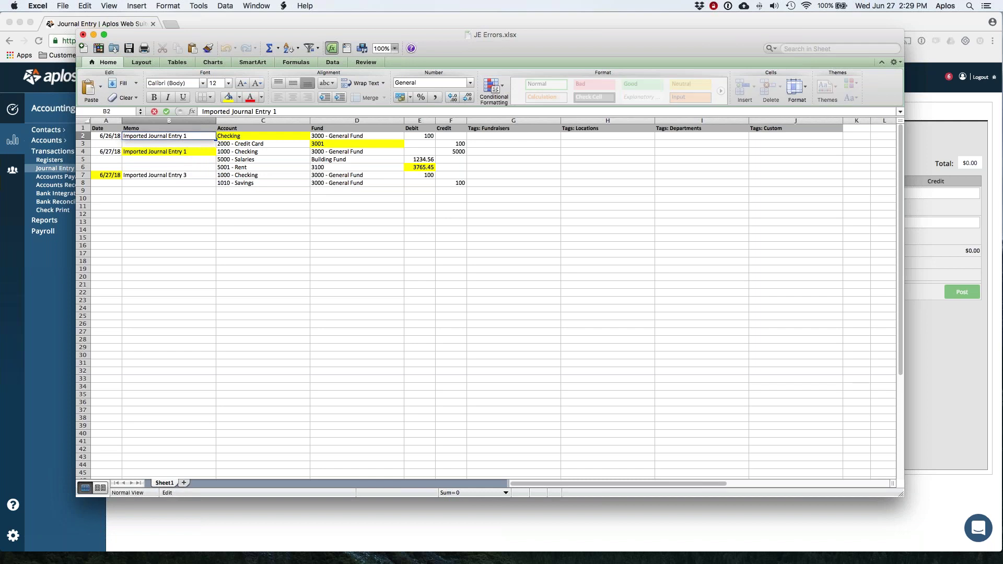
{"action": "key", "text": "BackSpace"}
{"action": "type", "text": "5"}
{"action": "double_click", "coordinate": [166, 152]}
{"action": "key", "text": "BackSpace"}
{"action": "type", "text": "6"}
{"action": "double_click", "coordinate": [166, 175]}
{"action": "key", "text": "BackSpace"}
{"action": "type", "text": "7"}
{"action": "left_click", "coordinate": [167, 199]}
- Replace the incomplete account in cell C2 with a copy of 1000 - Checking
{"action": "left_click", "coordinate": [261, 151]}
{"action": "key", "text": "super+c"}
{"action": "left_click", "coordinate": [235, 137]}
{"action": "key", "text": "super+v"}
- Copy 3000 - General Fund into the 2000 - Credit Card row's fund and set the fund in cell D4 to 3100
{"action": "left_click", "coordinate": [347, 136]}
{"action": "key", "text": "super+c"}
{"action": "key", "text": "Down"}
{"action": "key", "text": "super+v"}
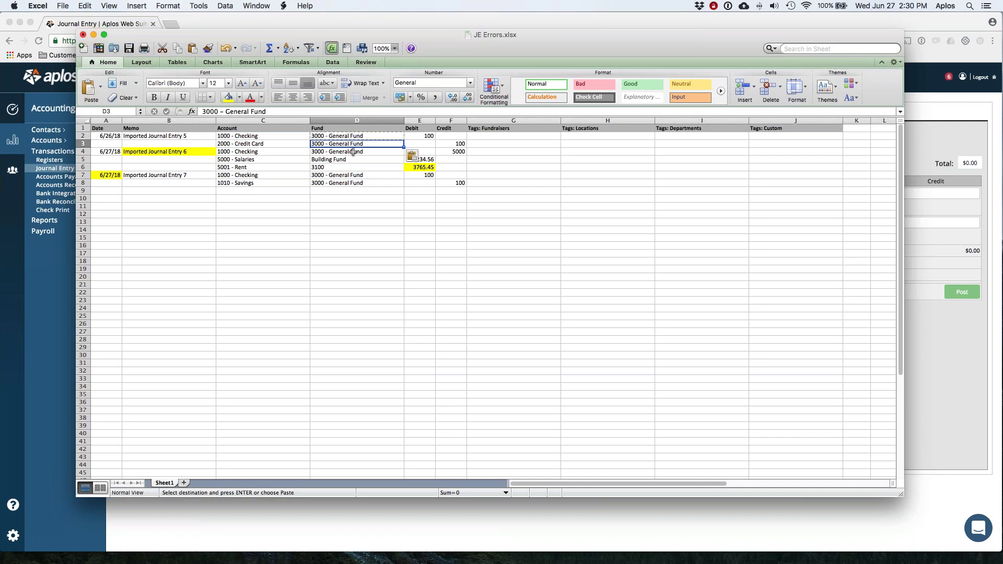
{"action": "key", "text": "Down"}
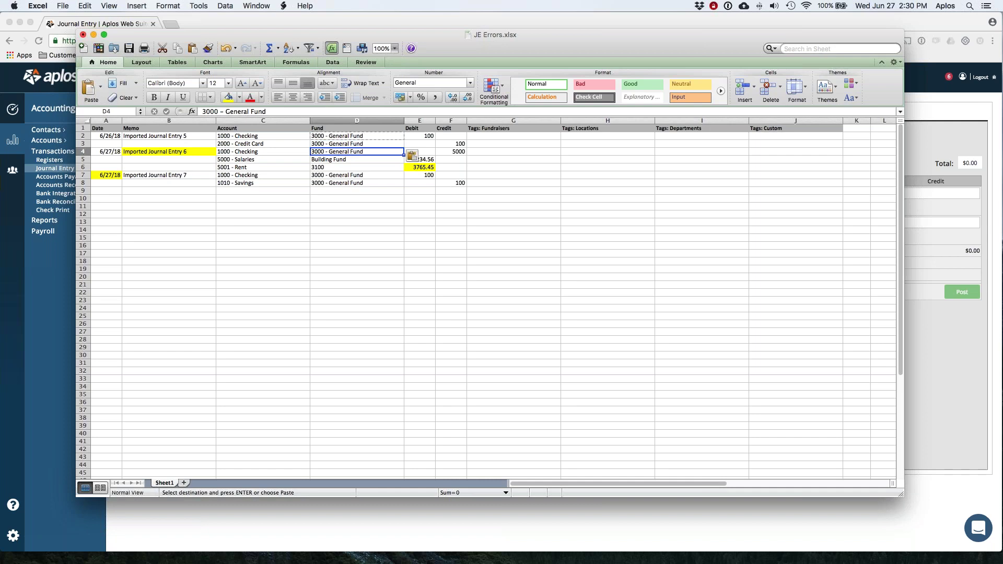
{"action": "type", "text": "3100"}
{"action": "key", "text": "Return"}
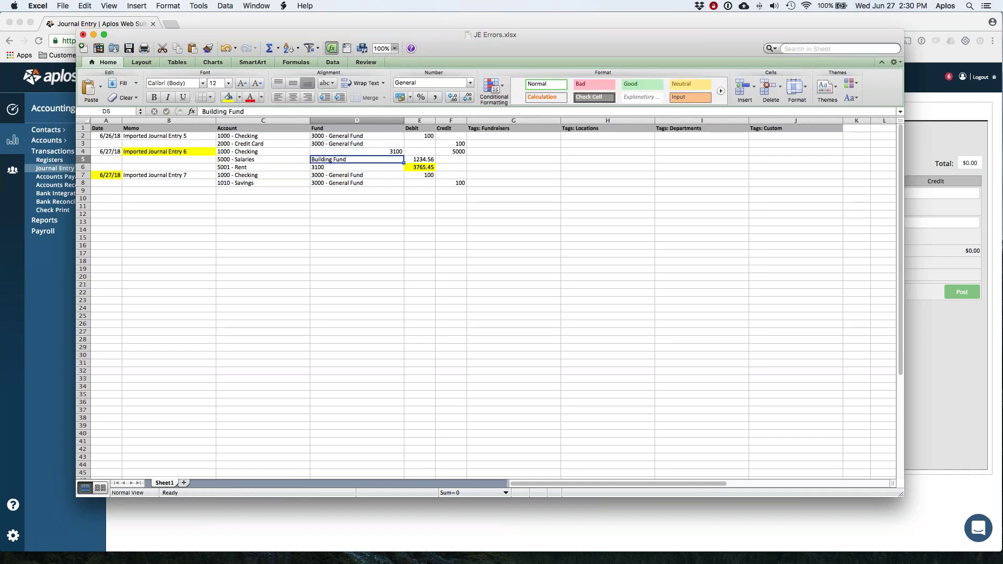
- Set the 5001 - Rent debit to 3765.44, check the sum of the Salaries and Rent debits, and save the workbook
{"action": "left_click", "coordinate": [430, 168]}
{"action": "key", "text": "ctrl+u"}
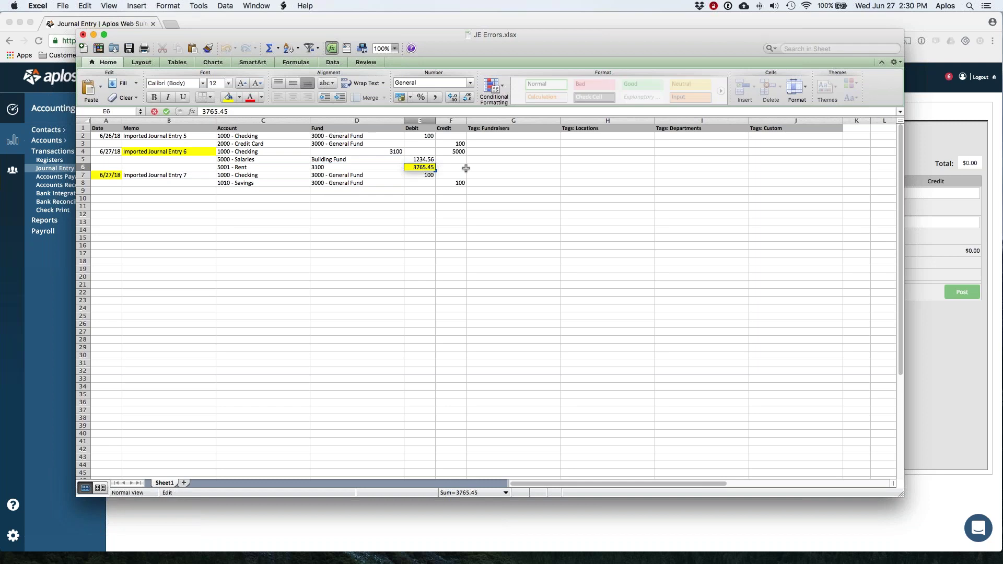
{"action": "key", "text": "BackSpace"}
{"action": "type", "text": "4"}
{"action": "left_click", "coordinate": [420, 214]}
{"action": "left_click_drag", "start_coordinate": [422, 160], "coordinate": [420, 168]}
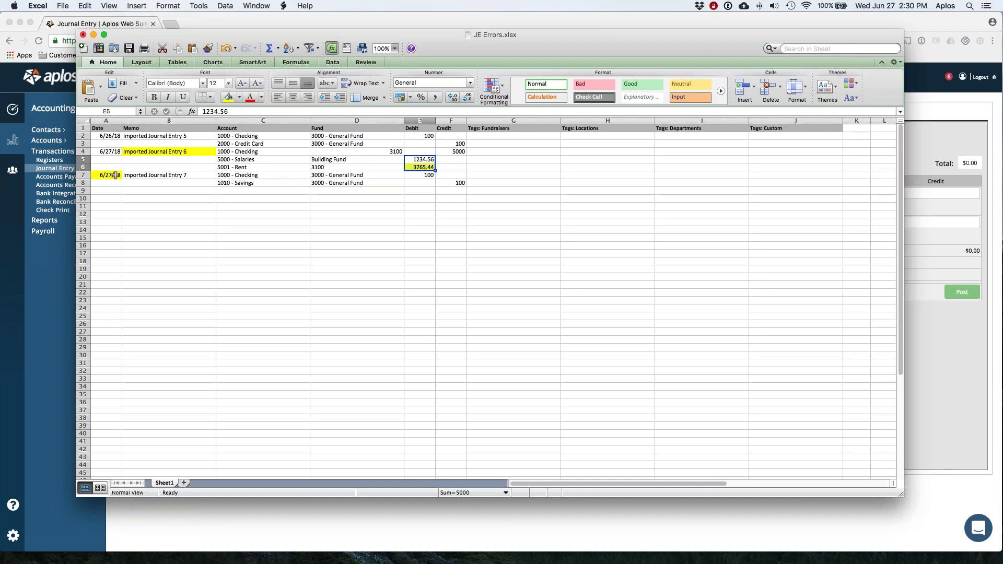
{"action": "left_click", "coordinate": [128, 48]}
- Return to Aplos in Chrome and import the corrected journal entry file for review
{"action": "left_click", "coordinate": [342, 20]}
{"action": "left_click", "coordinate": [162, 186]}
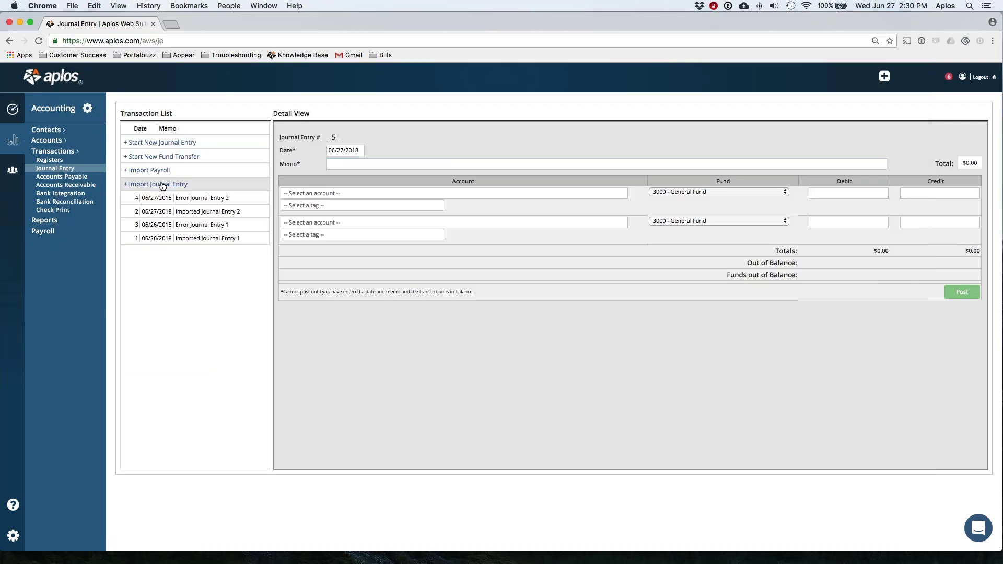
{"action": "left_click", "coordinate": [349, 194]}
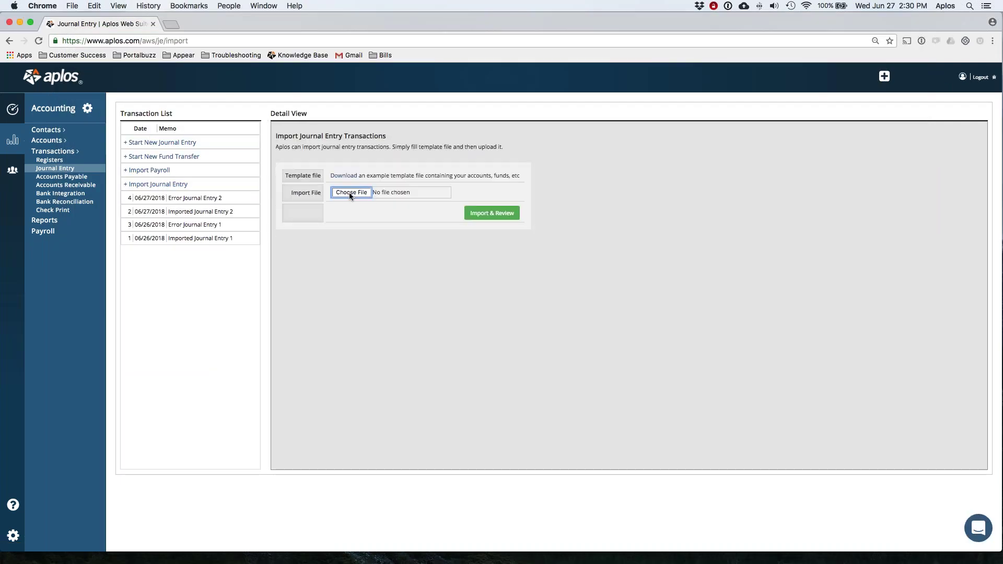
{"action": "key", "text": "Escape"}
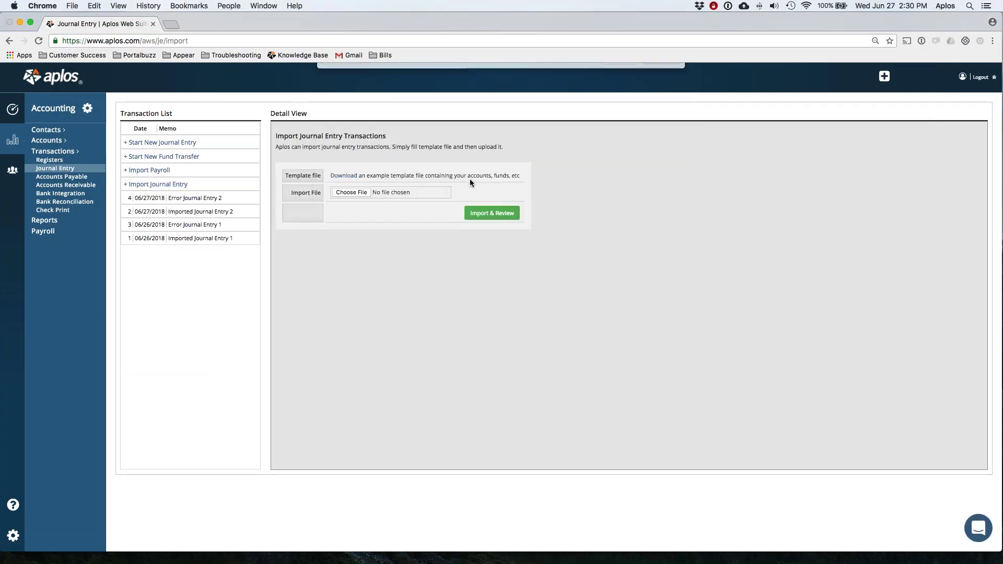
{"action": "left_click", "coordinate": [489, 213]}
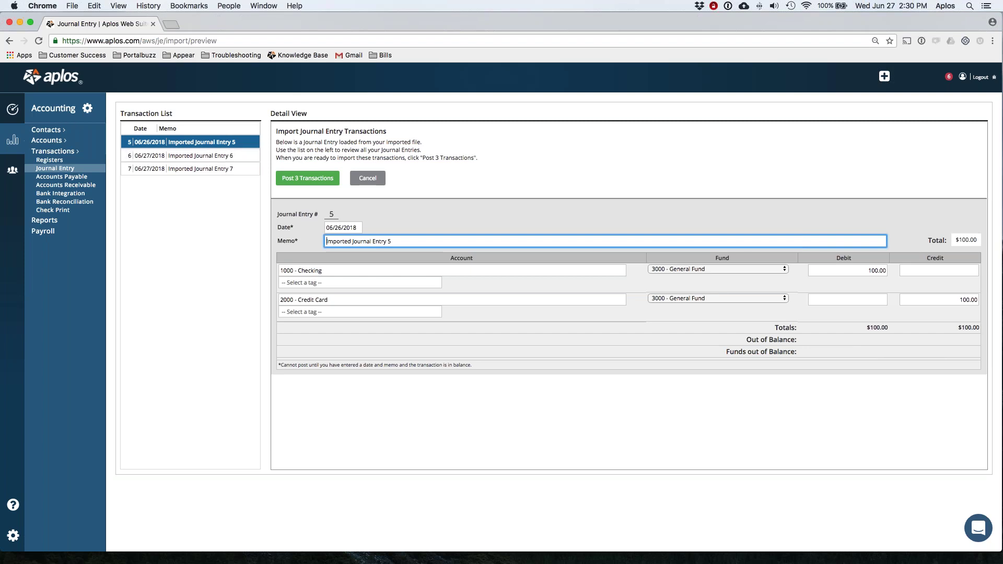
- Review the lines and totals of Imported Journal Entry 6 and Imported Journal Entry 7
{"action": "left_click", "coordinate": [223, 156]}
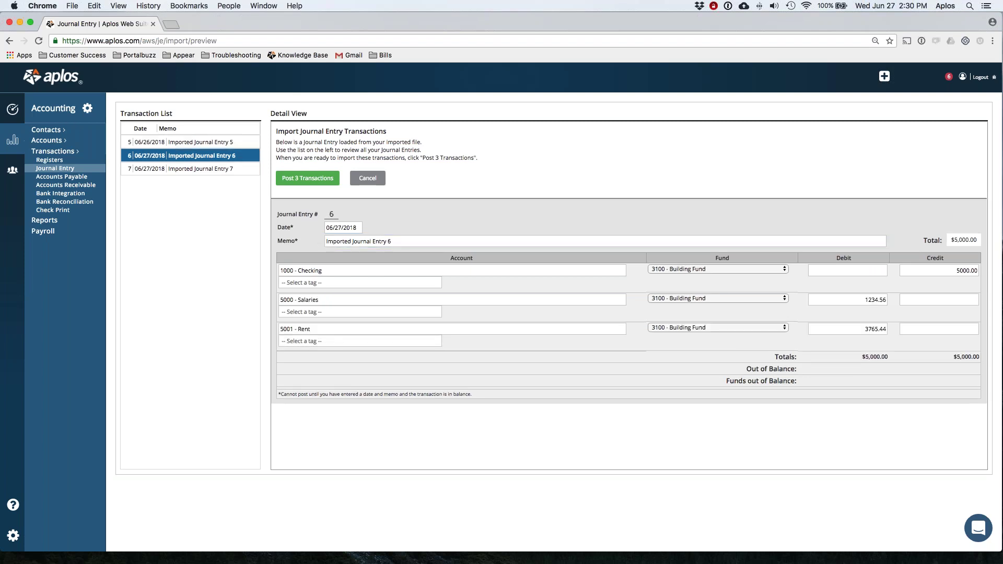
{"action": "left_click", "coordinate": [180, 168]}
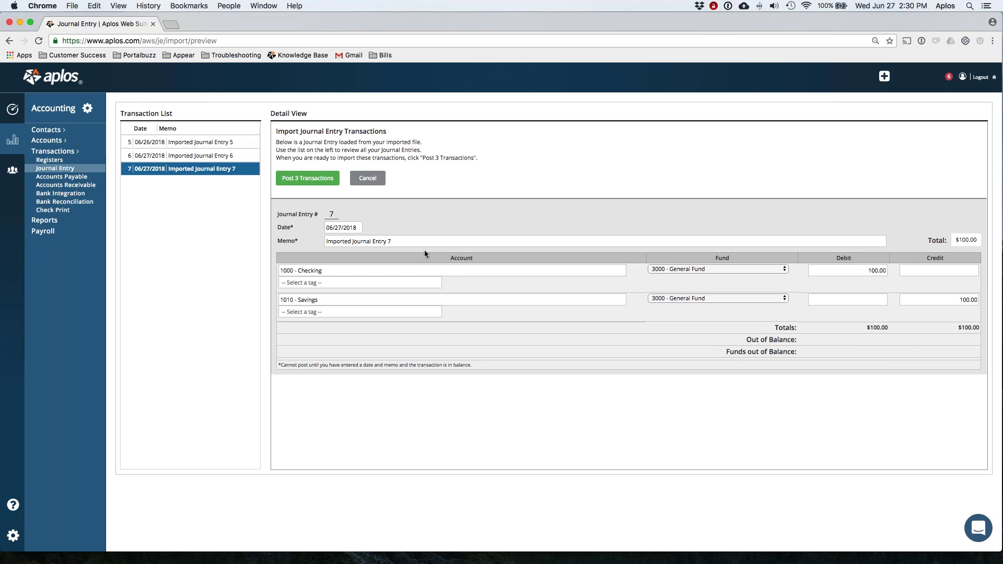
{"action": "left_click", "coordinate": [297, 180]}
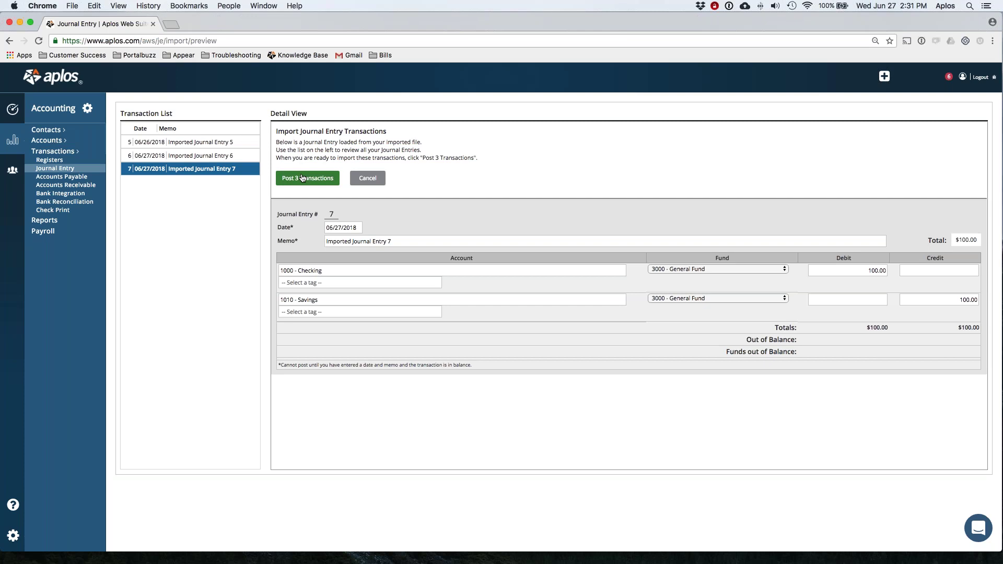
- View the posted entries in the 1000 - Checking register, and return to the journal entry import page
{"action": "left_click", "coordinate": [53, 161]}
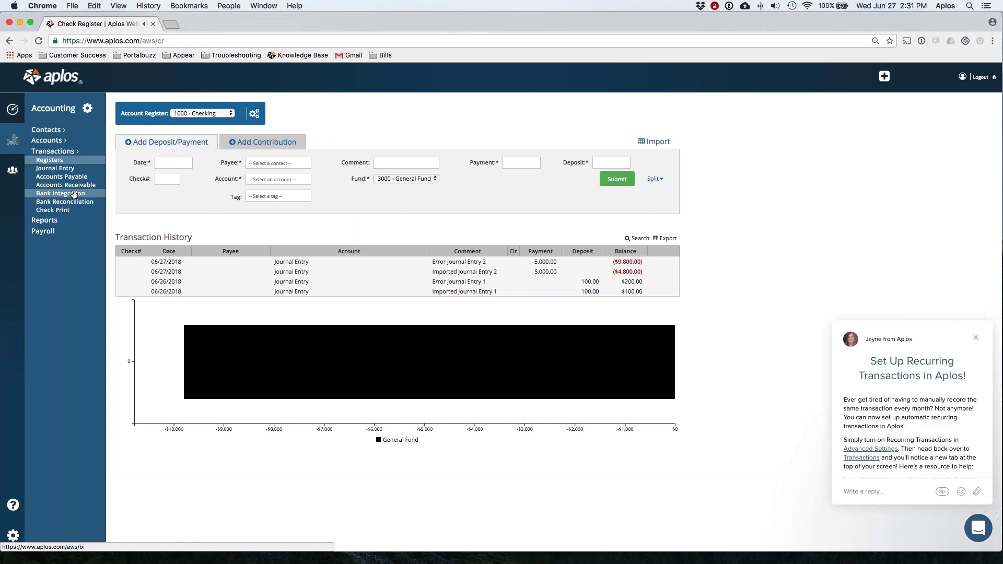
{"action": "left_click", "coordinate": [55, 168]}
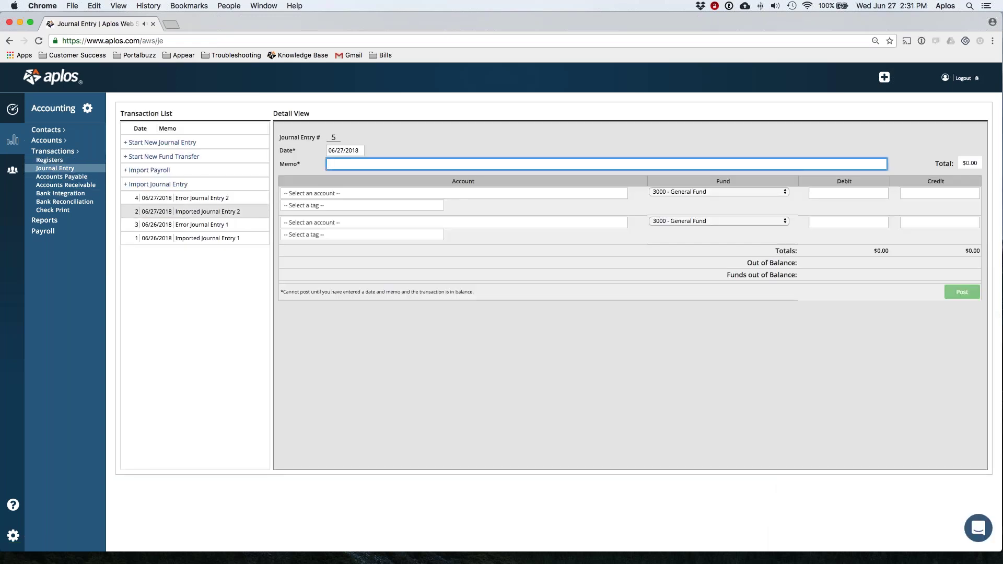
{"action": "left_click", "coordinate": [149, 185]}
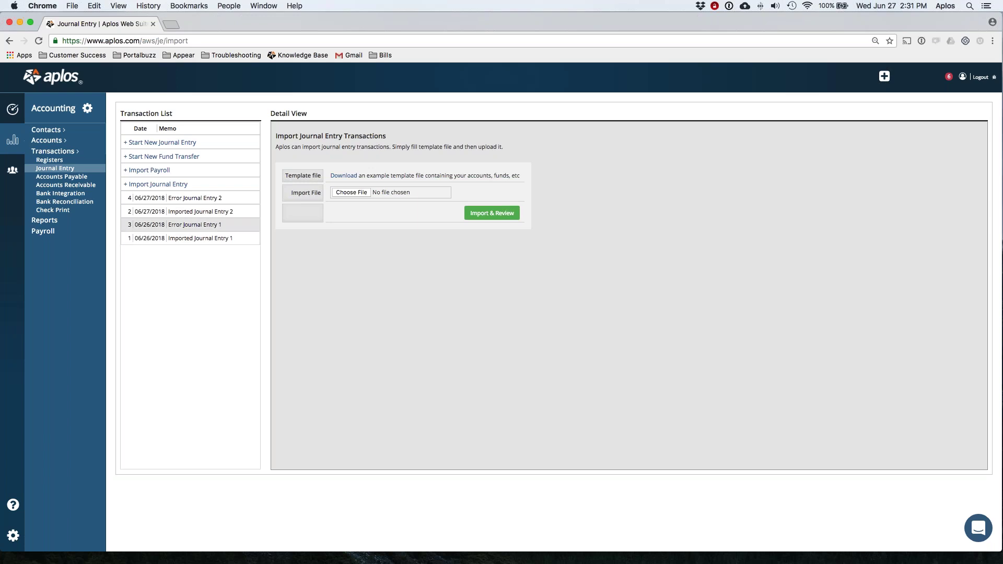
- Open the posted Error Journal Entry 2 for viewing, and go to the account dashboard
{"action": "left_click", "coordinate": [207, 198]}
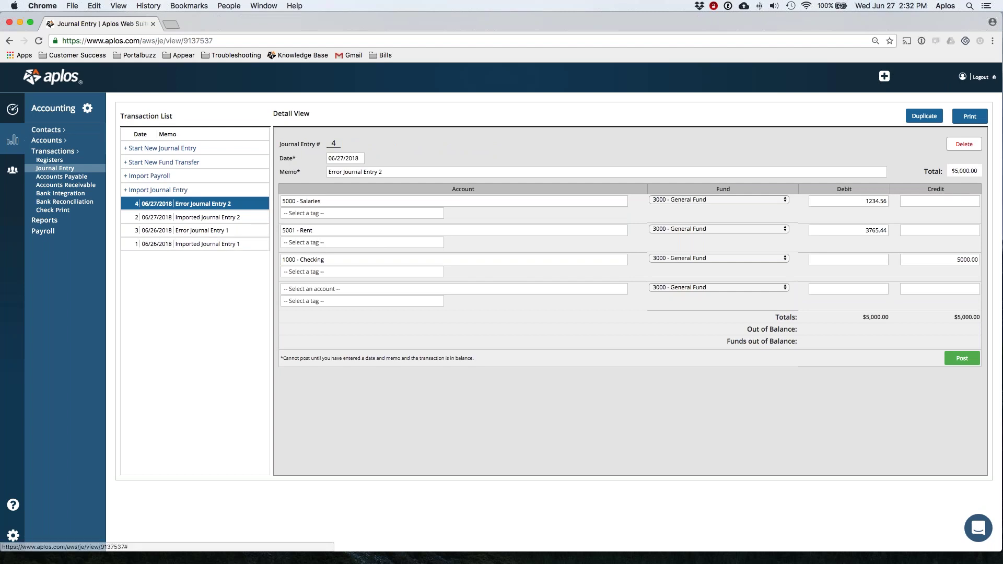
{"action": "left_click", "coordinate": [13, 108]}
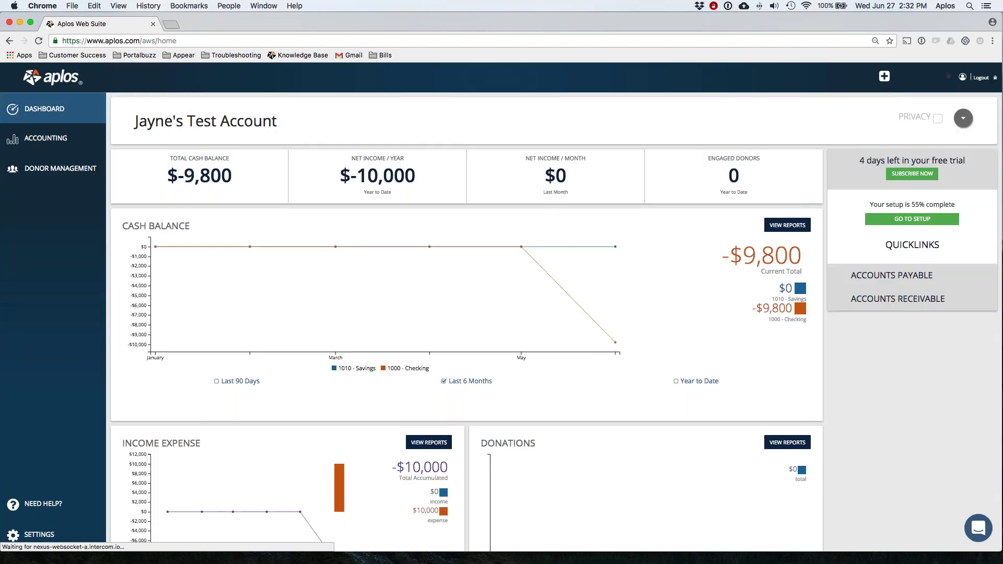